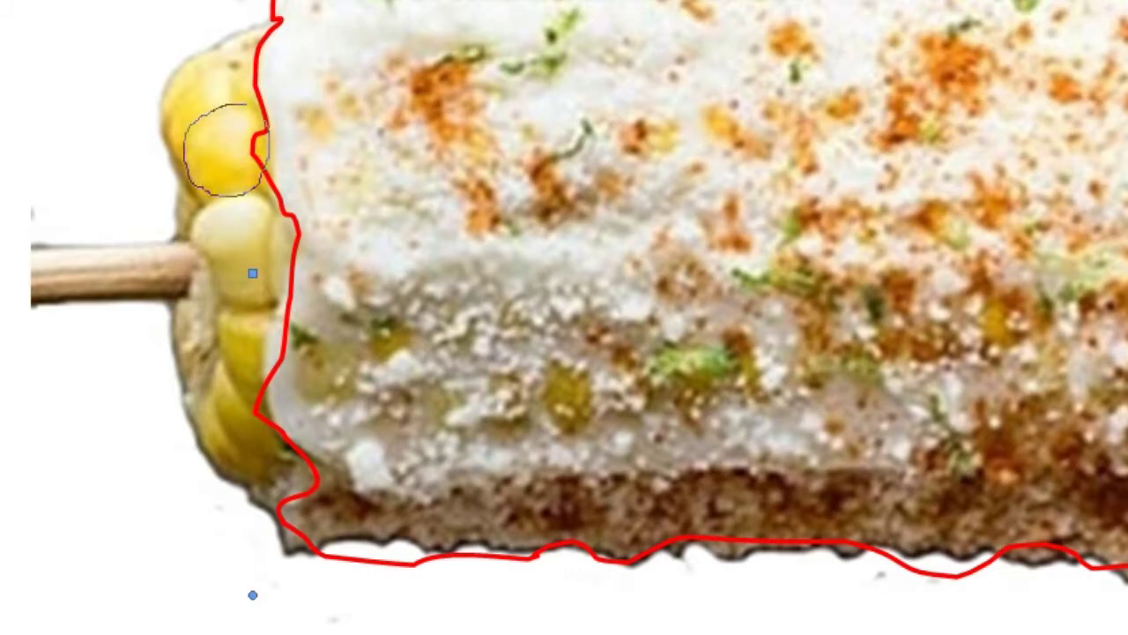
Trace five freeform outlines around the corn kernels above and below the stick.
drag(263, 125, 246, 105)
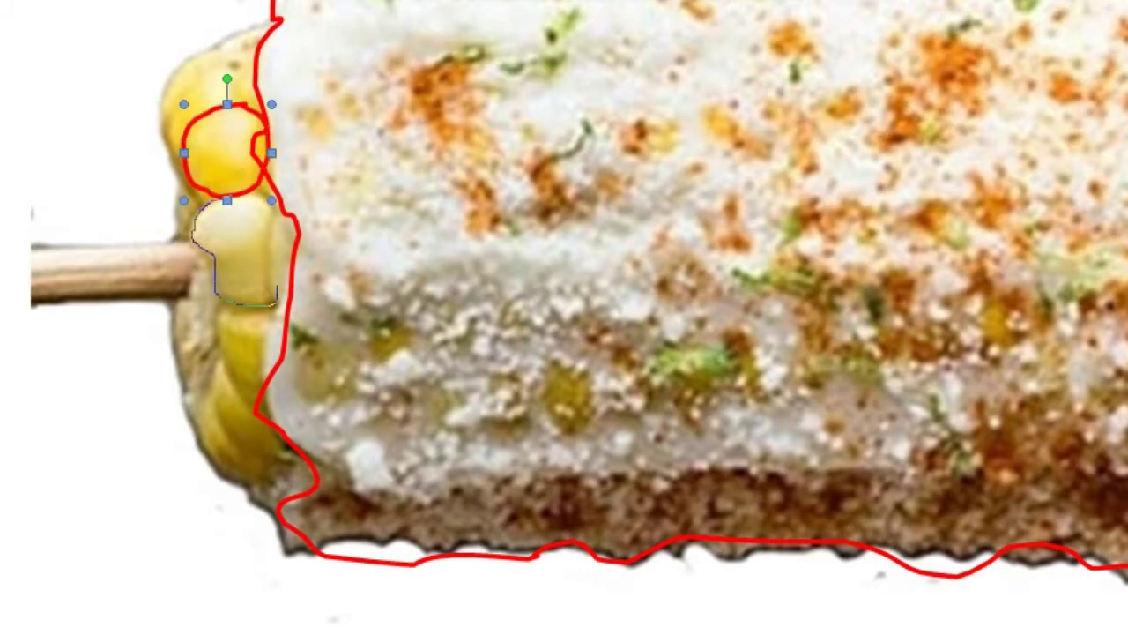
drag(275, 211, 227, 195)
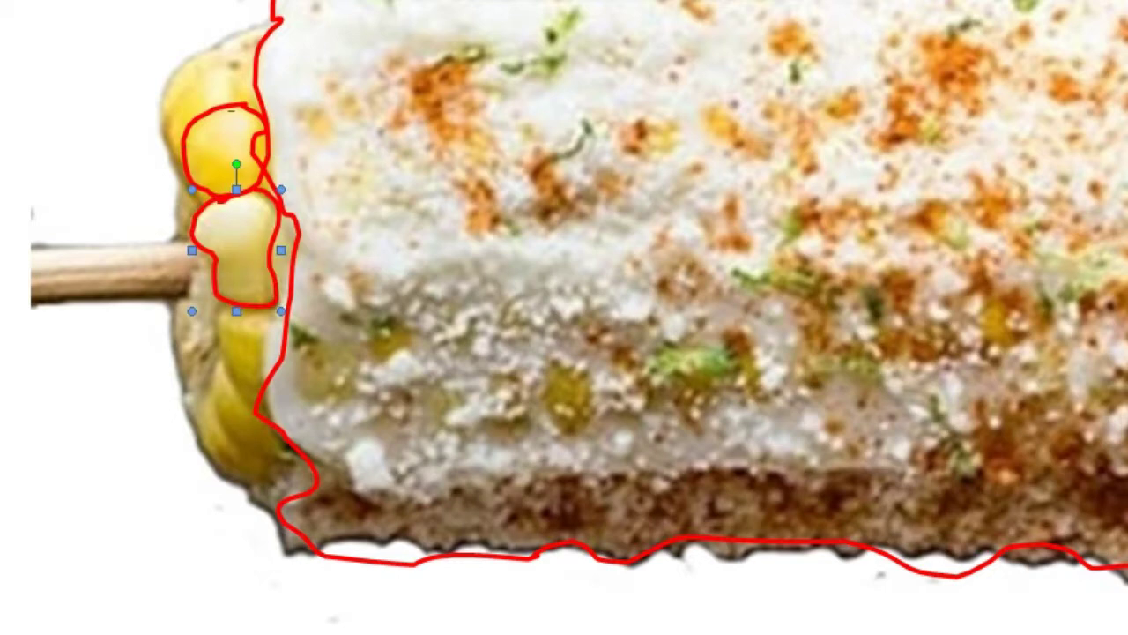
mouse_move(230, 110)
mouse_down()
mouse_move(211, 70)
mouse_move(185, 110)
mouse_up()
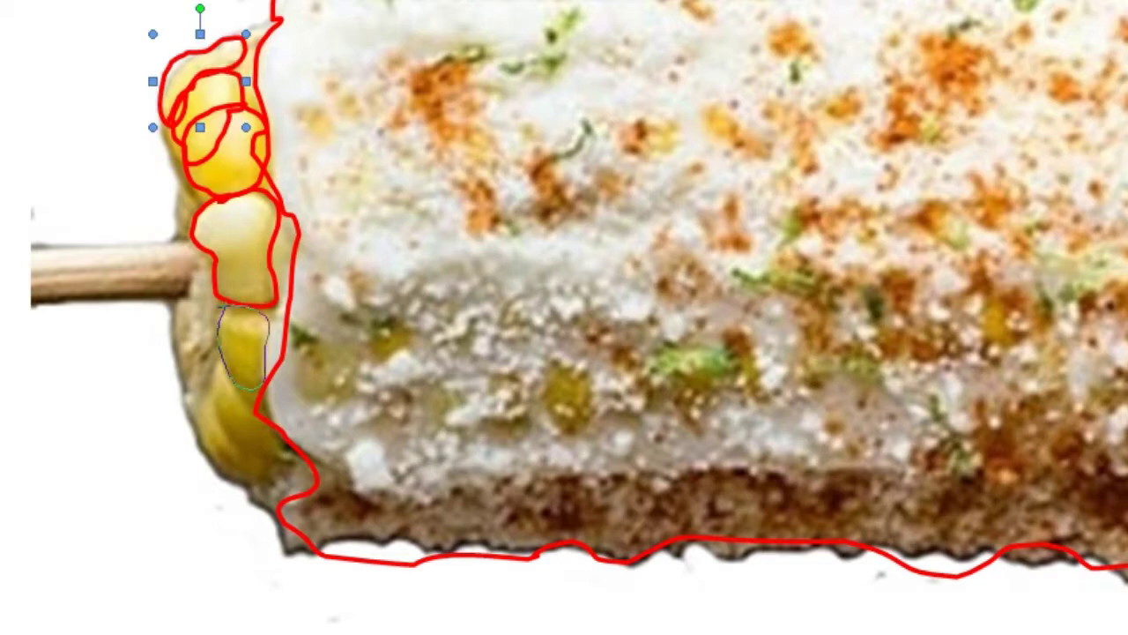
mouse_move(265, 370)
mouse_down()
mouse_move(234, 387)
mouse_move(280, 456)
mouse_move(240, 388)
mouse_up()
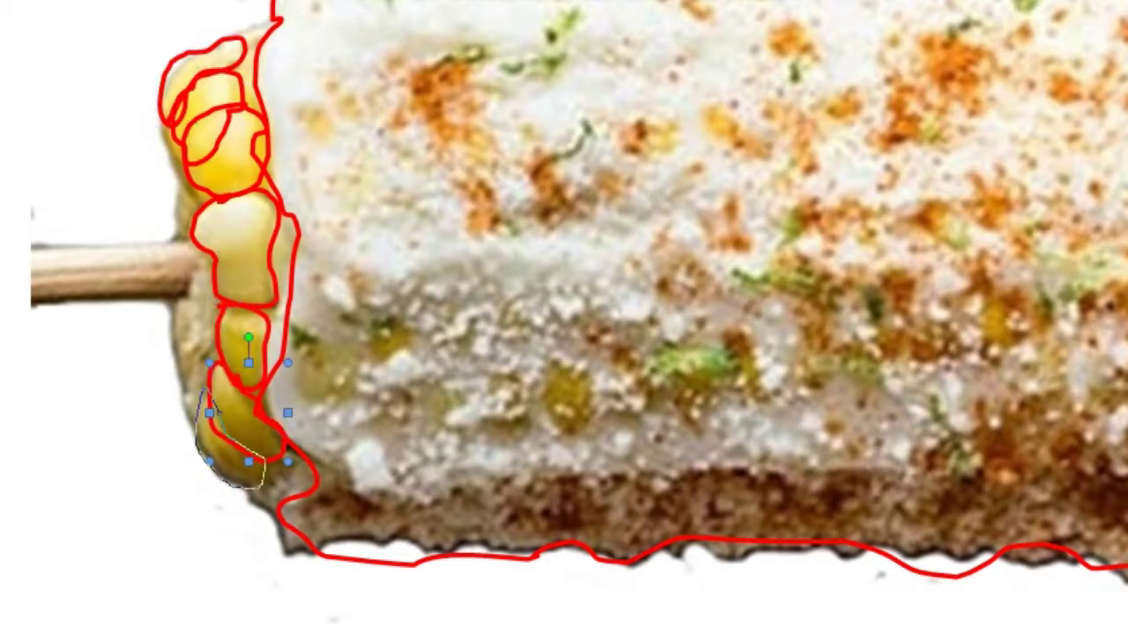
drag(264, 464, 208, 390)
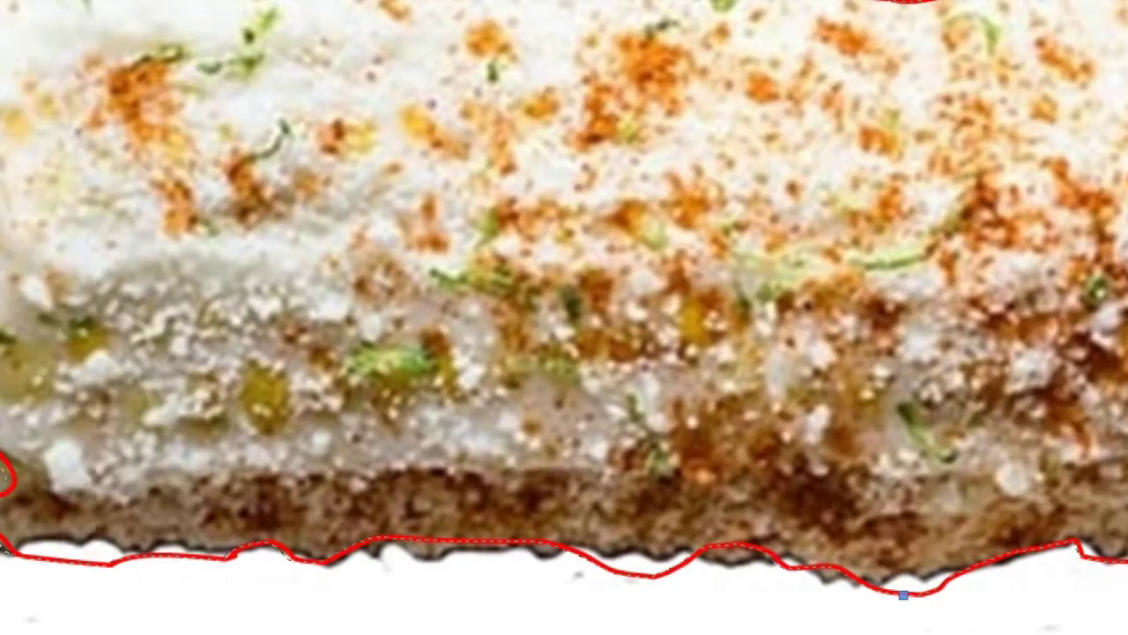
Select the kernel shapes and set their gradient shading style to From center.
key(Escape)
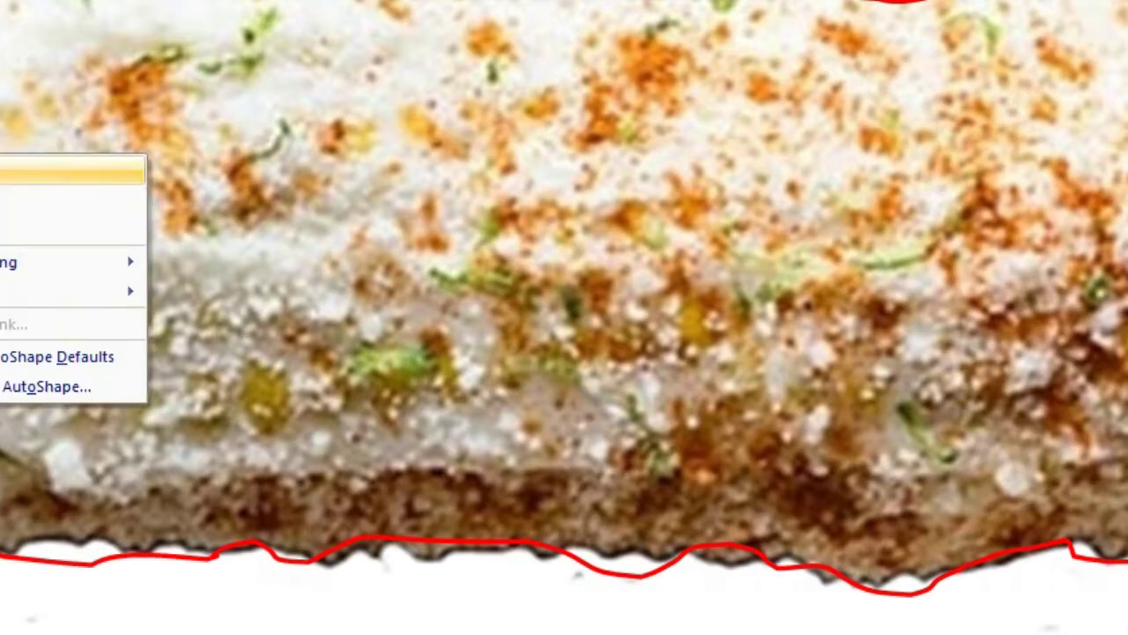
click(242, 294)
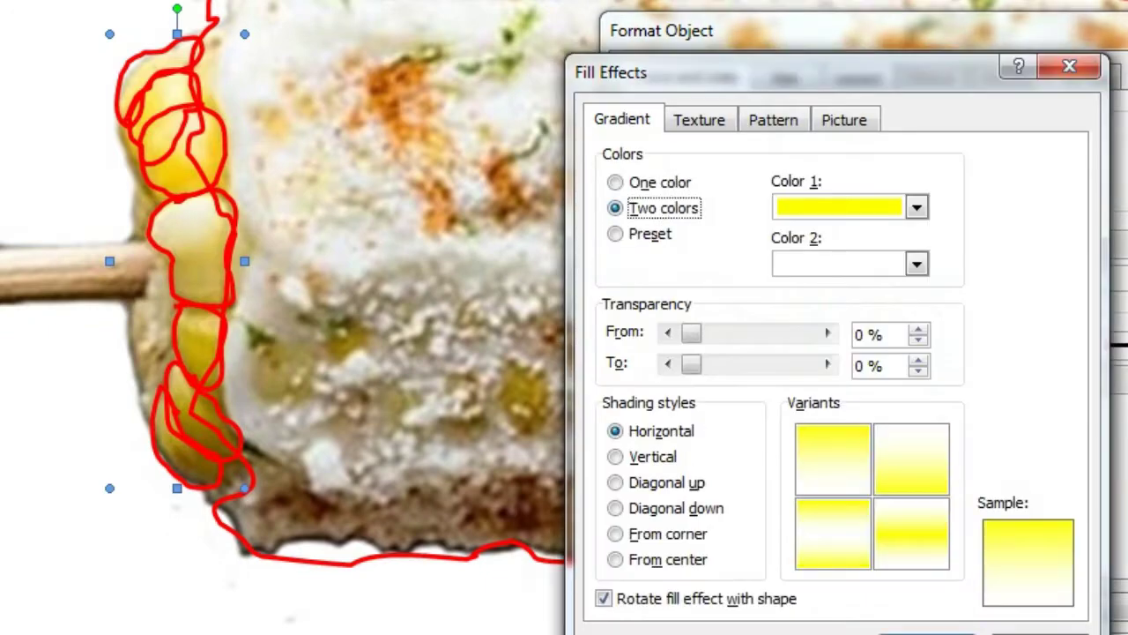
click(615, 559)
click(615, 533)
click(615, 559)
Make light yellow the second gradient colour, apply it, and loop a freeform around the kernels.
click(916, 264)
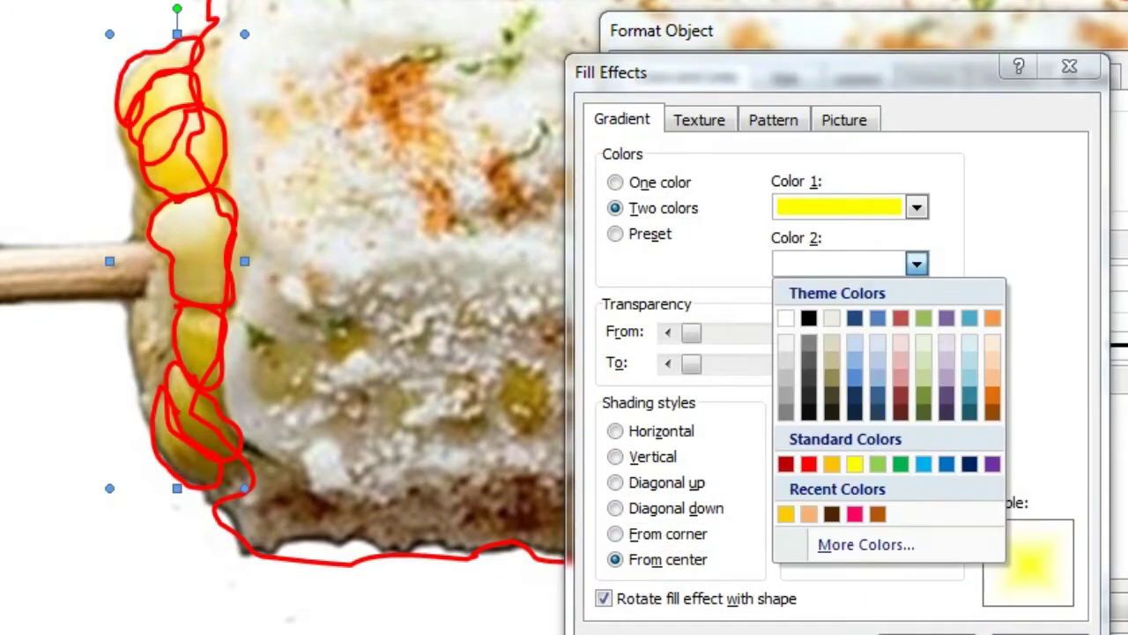
click(866, 543)
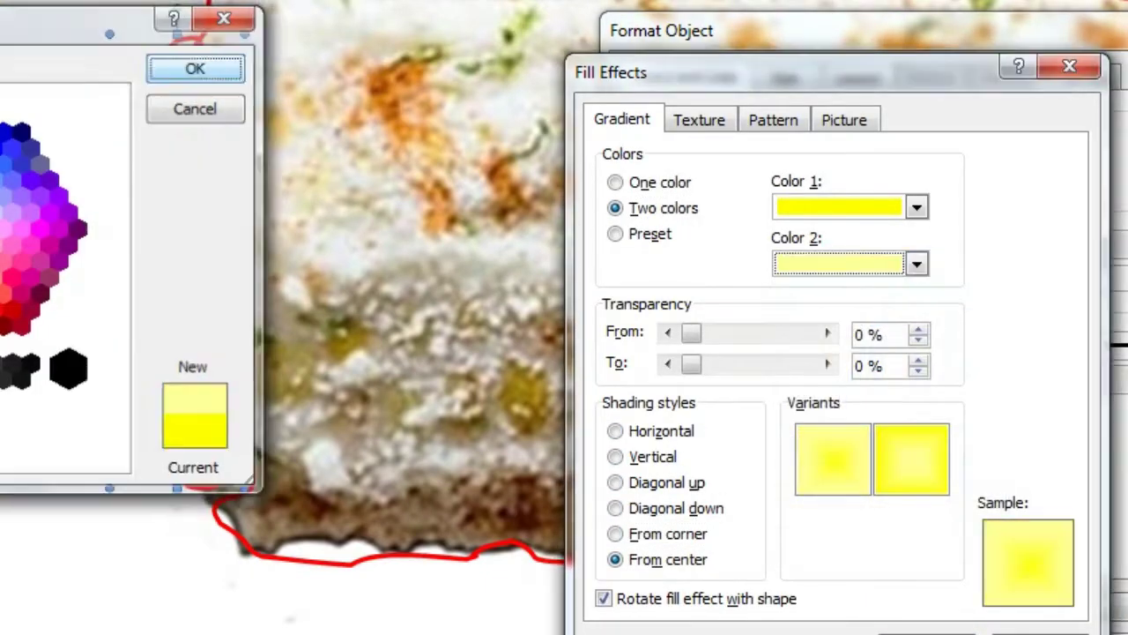
key(Return)
key(Return)
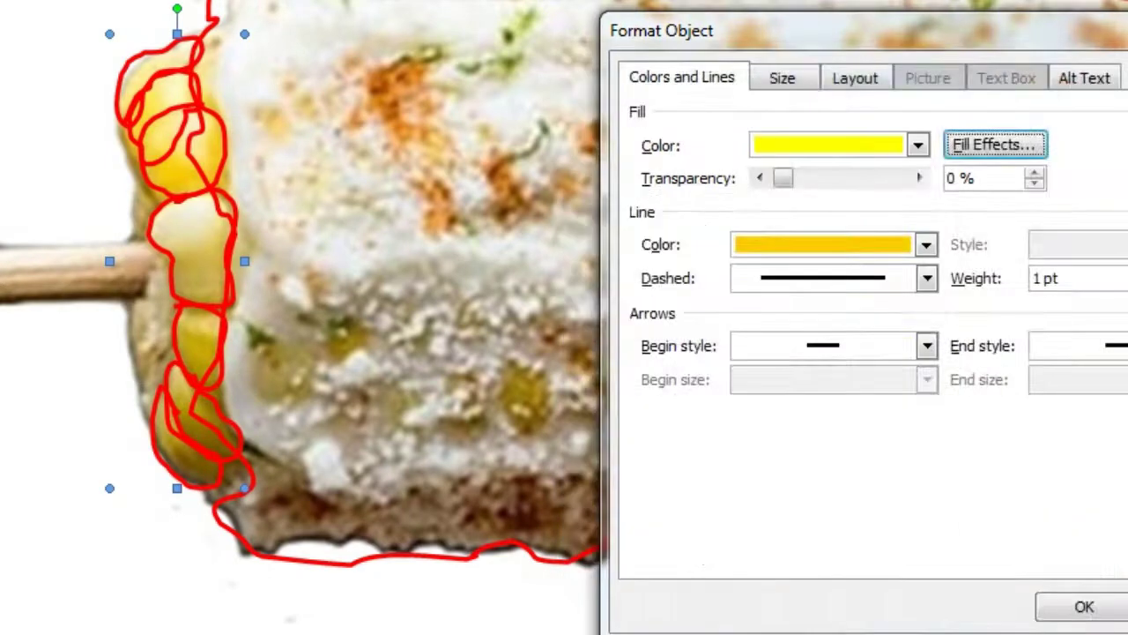
key(Return)
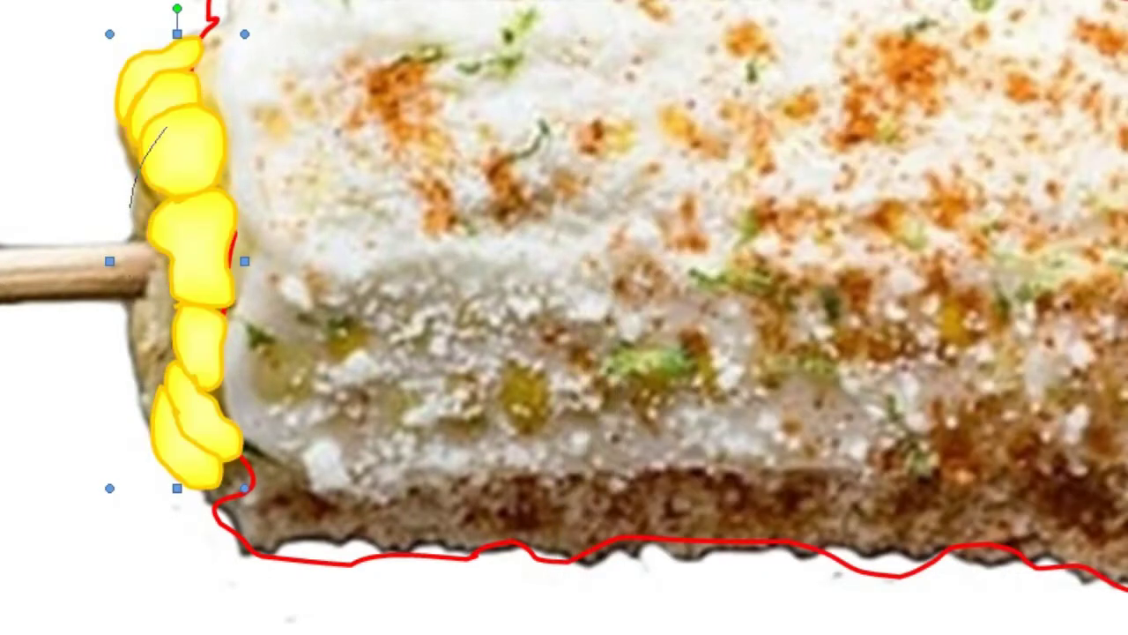
mouse_move(130, 208)
mouse_down()
mouse_move(231, 265)
mouse_move(181, 93)
mouse_up()
Trace a closed freeform outline around the wooden stick.
right_click(158, 135)
click(215, 272)
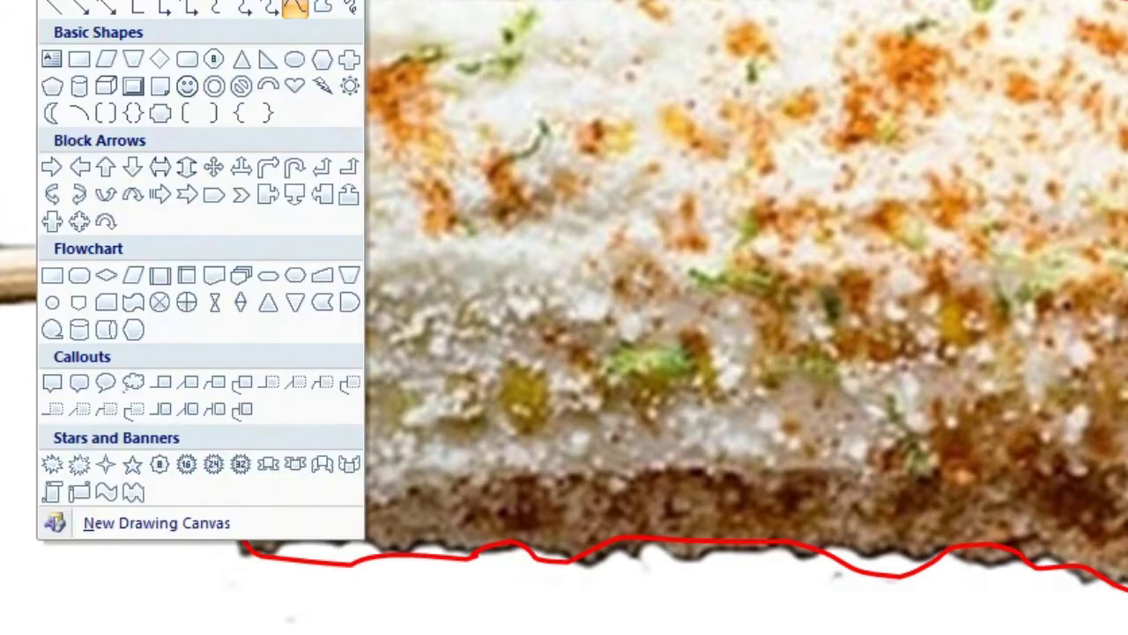
click(297, 8)
drag(2, 244, 151, 240)
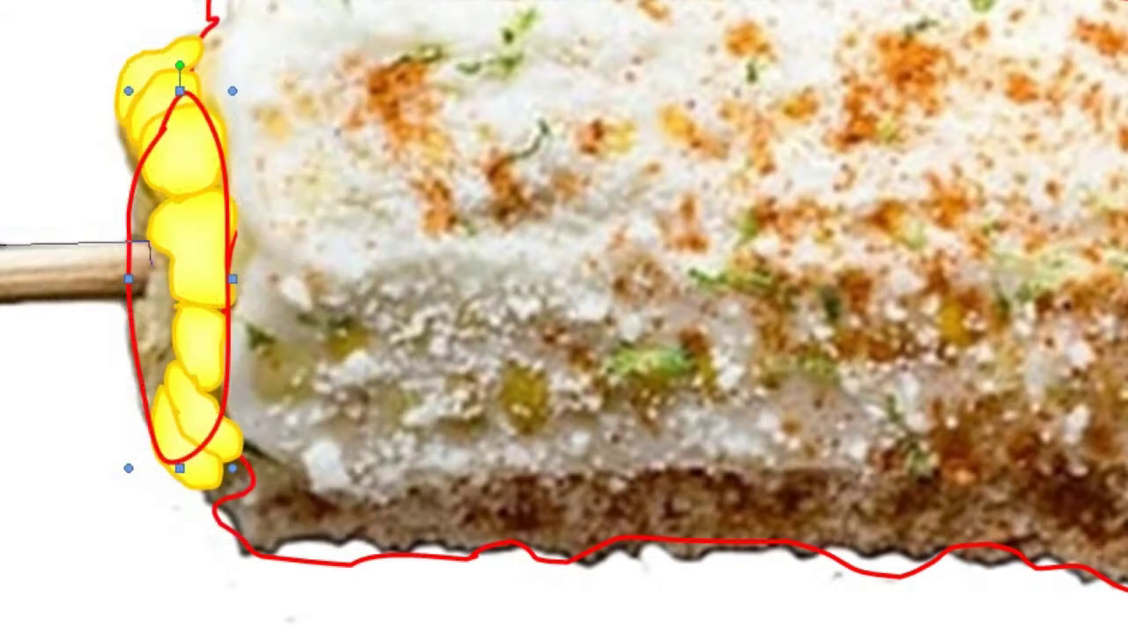
drag(148, 293, 2, 305)
Give the stick shape an orange fill and an orange outline.
right_click(23, 298)
click(140, 591)
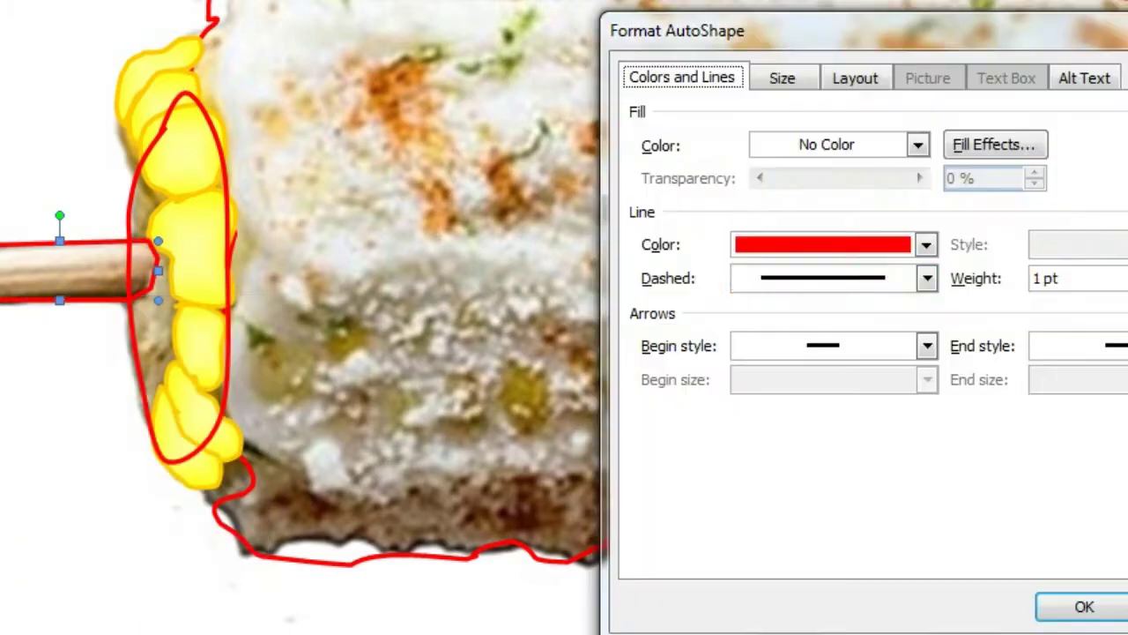
click(917, 145)
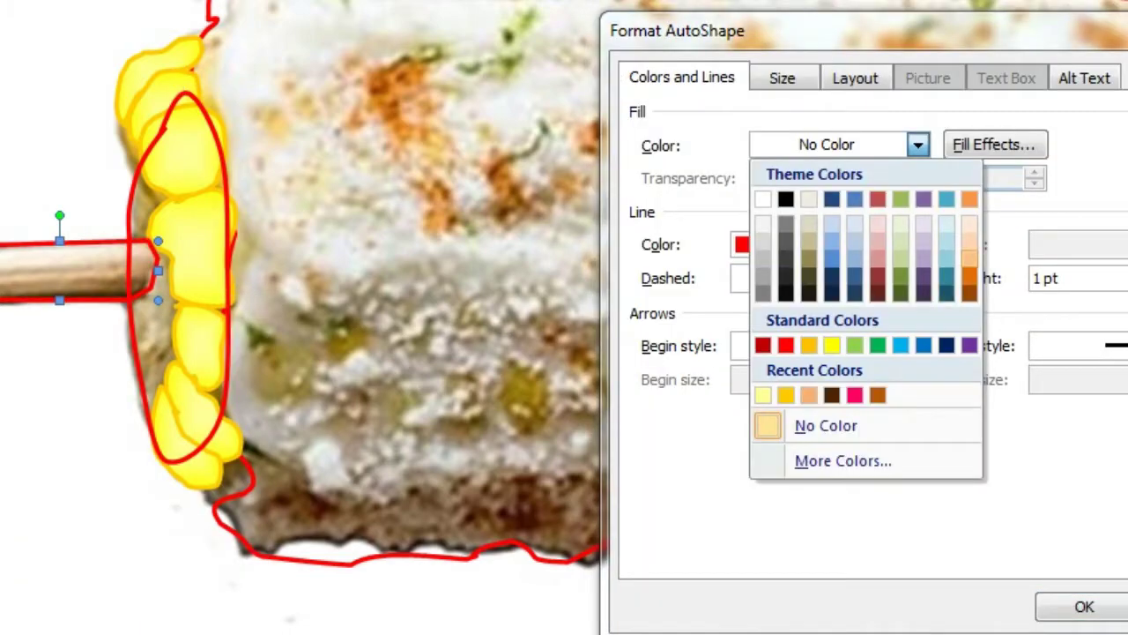
click(968, 198)
click(918, 244)
click(995, 144)
Apply a two-colour orange to light orange gradient to the stick.
click(614, 208)
click(911, 458)
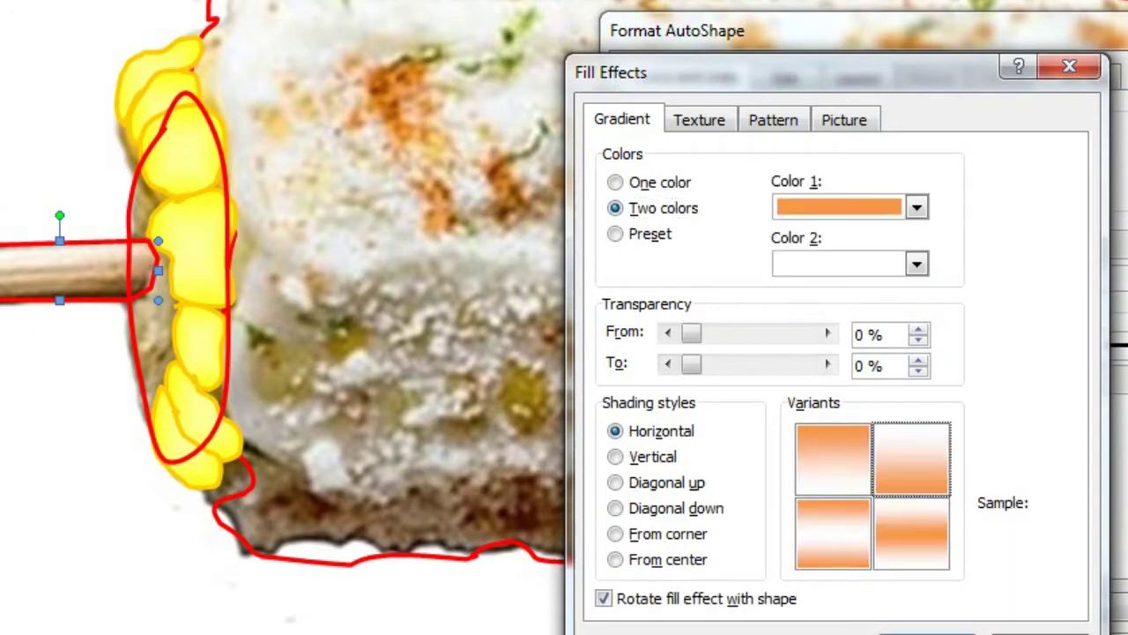
click(918, 263)
click(993, 355)
click(917, 207)
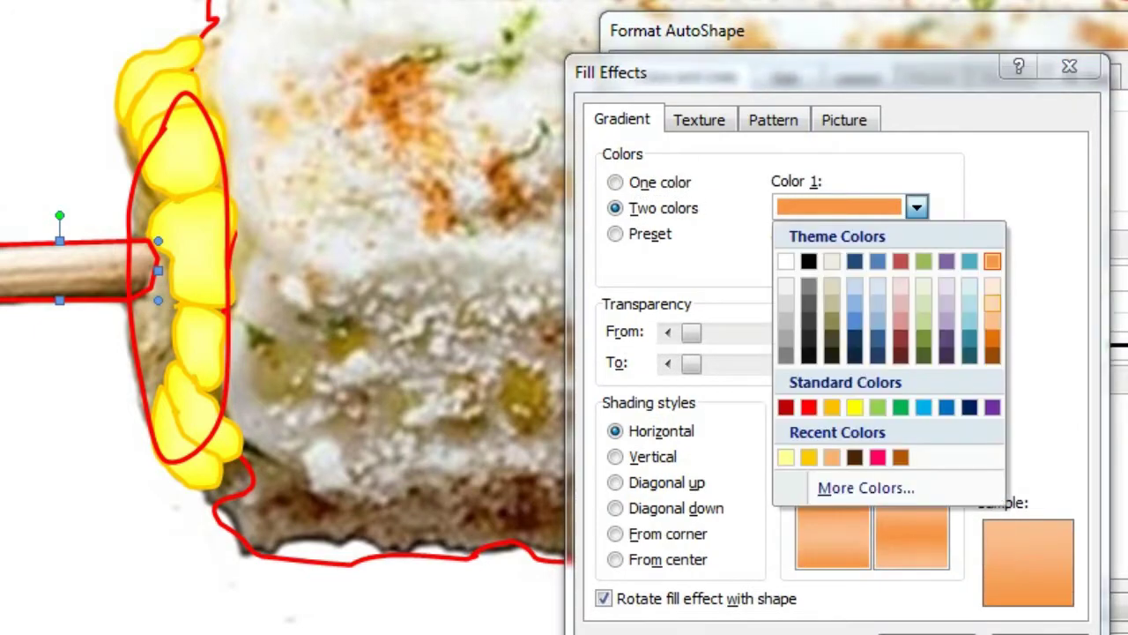
click(993, 287)
click(918, 207)
click(993, 261)
key(Return)
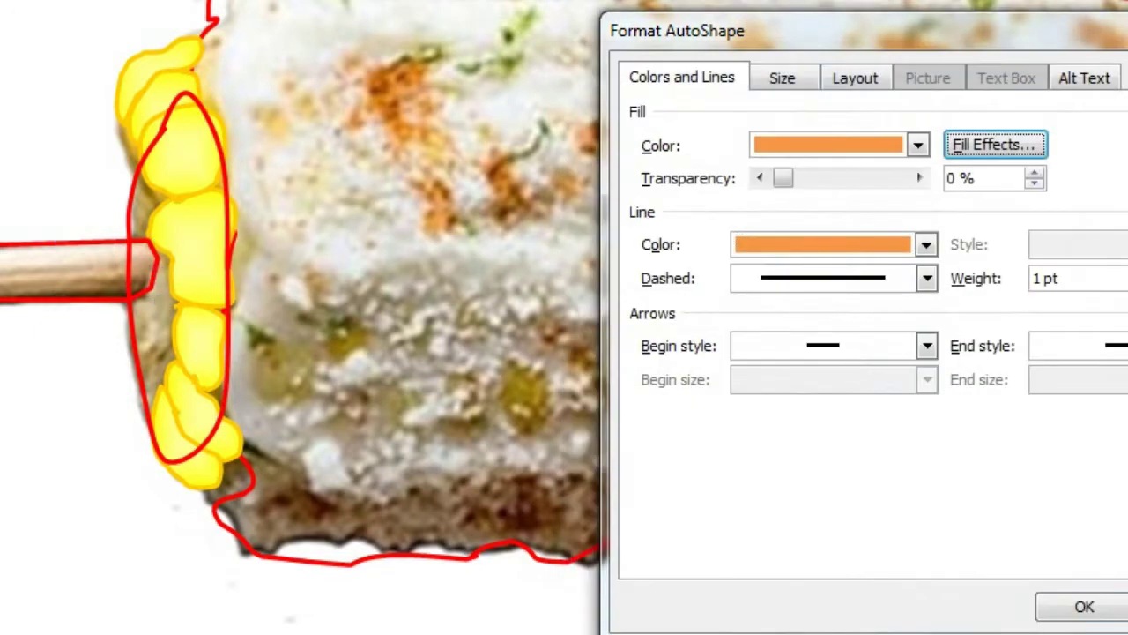
click(1084, 606)
Set the loop around the kernels to No Color outline.
right_click(127, 221)
click(194, 516)
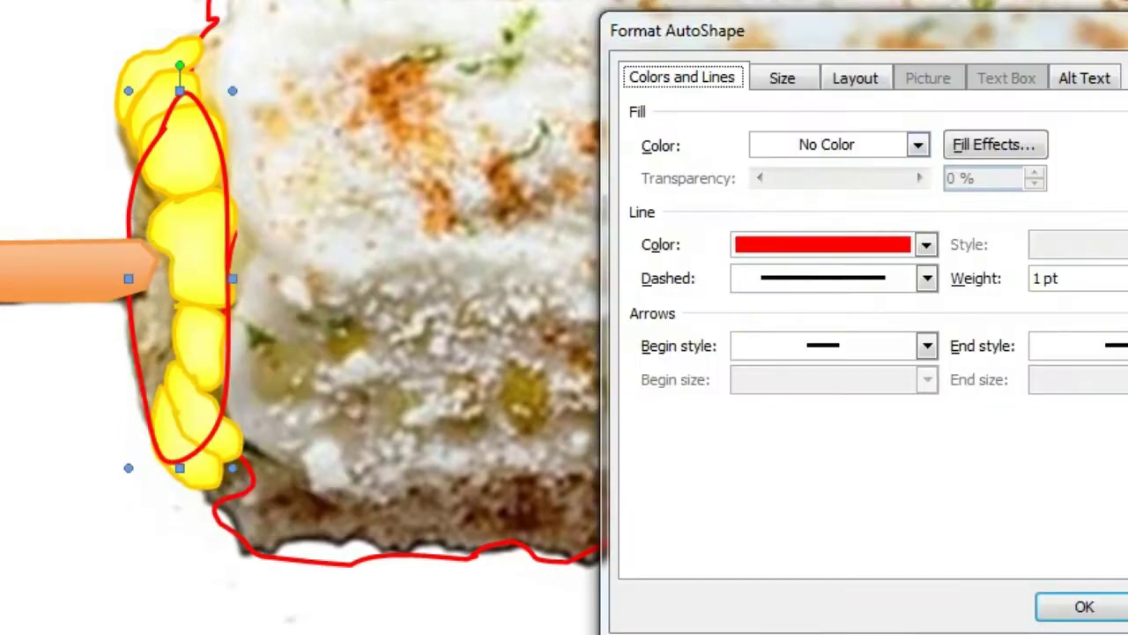
click(917, 145)
click(926, 245)
click(807, 526)
click(1084, 607)
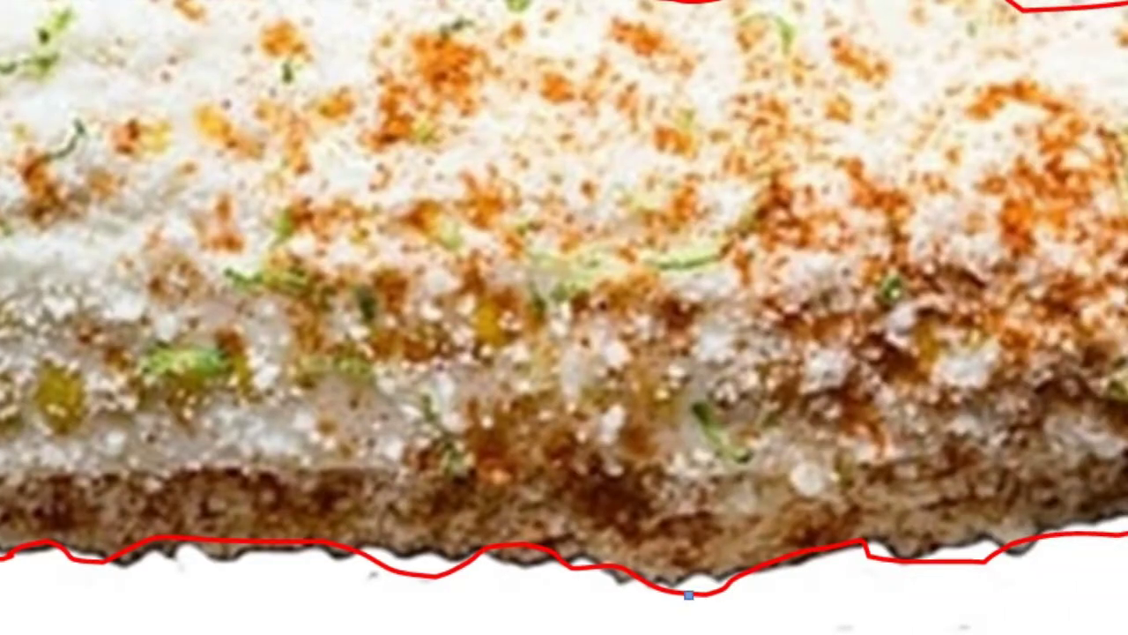
Nudge the base outline right and draw a first stroke over a spice fleck.
right_click(5, 4)
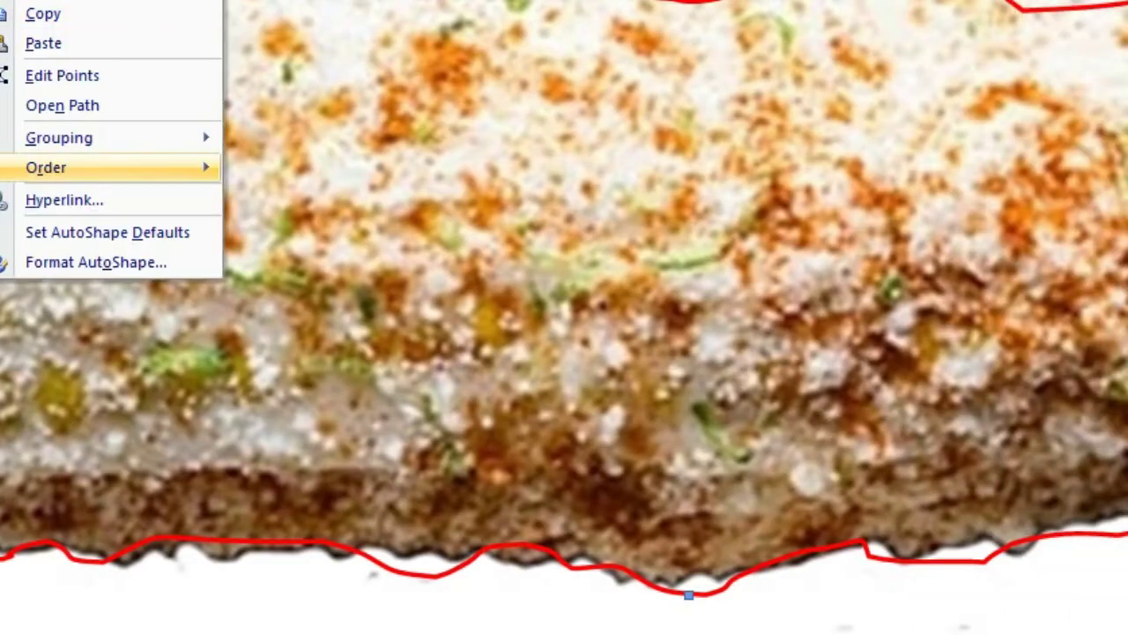
key(Escape)
key(Right)
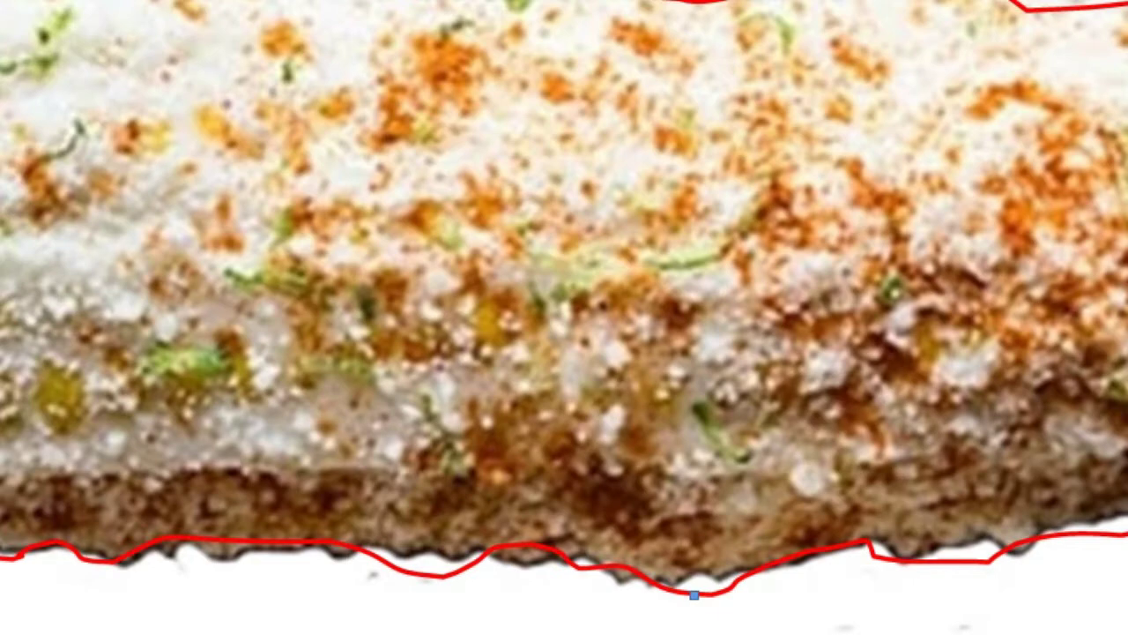
click(320, 6)
drag(217, 28, 312, 58)
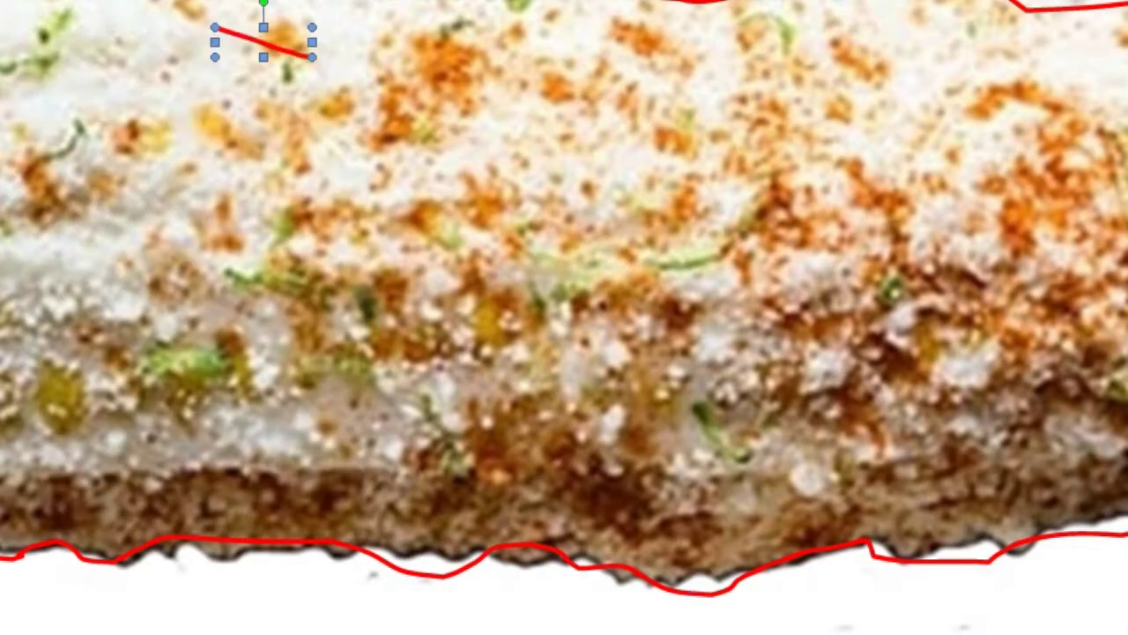
key(Escape)
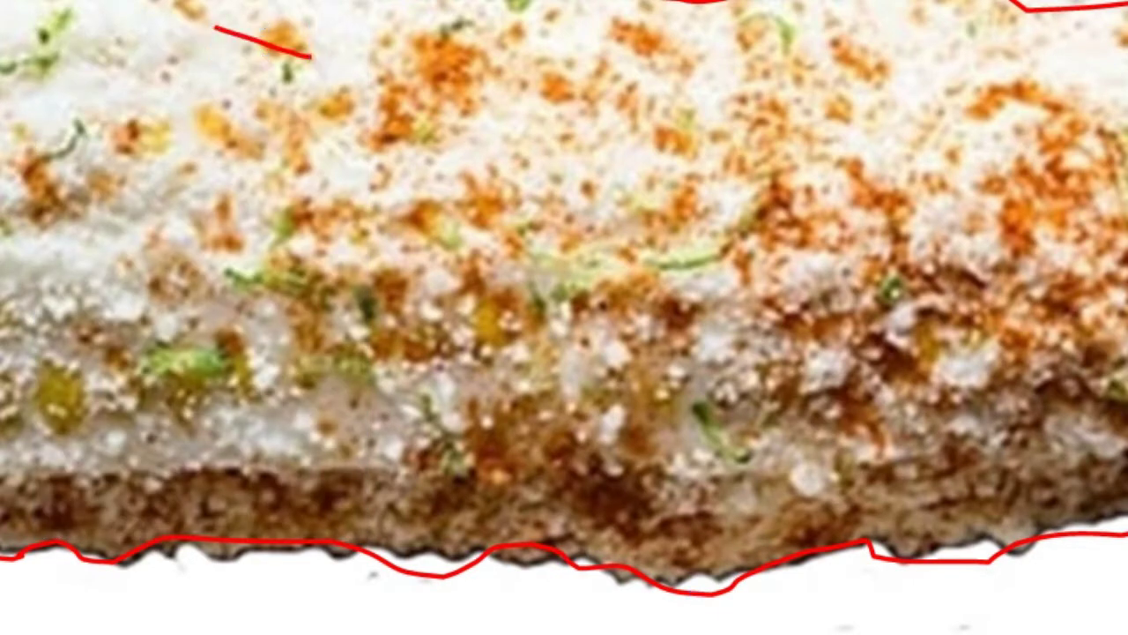
Trace spice flecks across the middle, left and top of the cheese coating.
drag(652, 236, 648, 242)
mouse_move(437, 88)
mouse_down()
mouse_move(421, 28)
mouse_move(426, 83)
mouse_up()
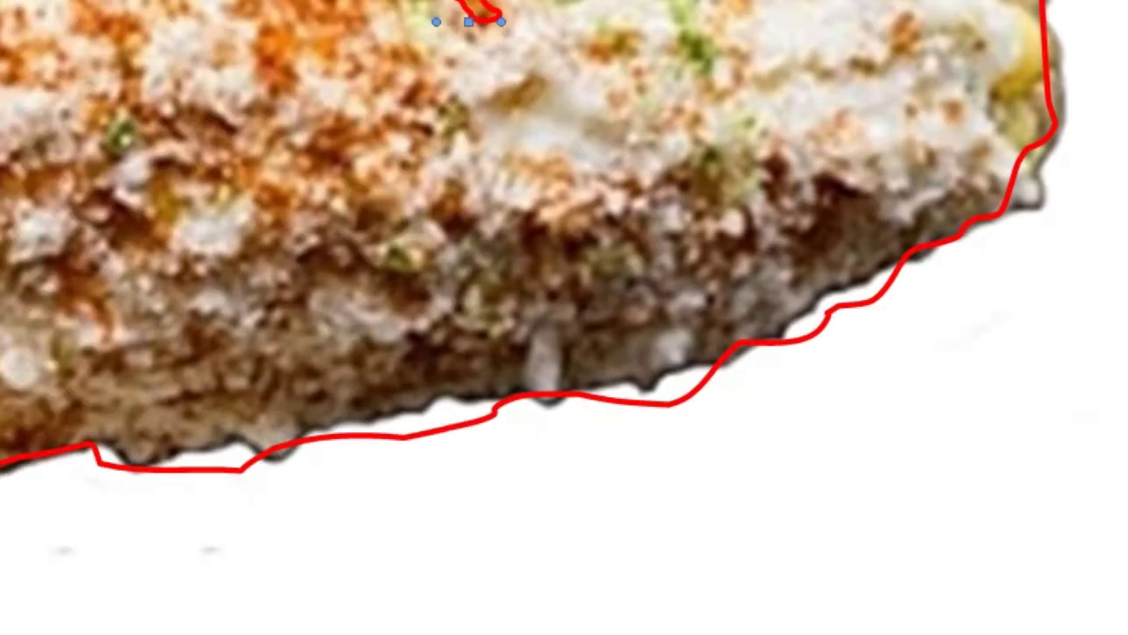
drag(350, 244, 261, 303)
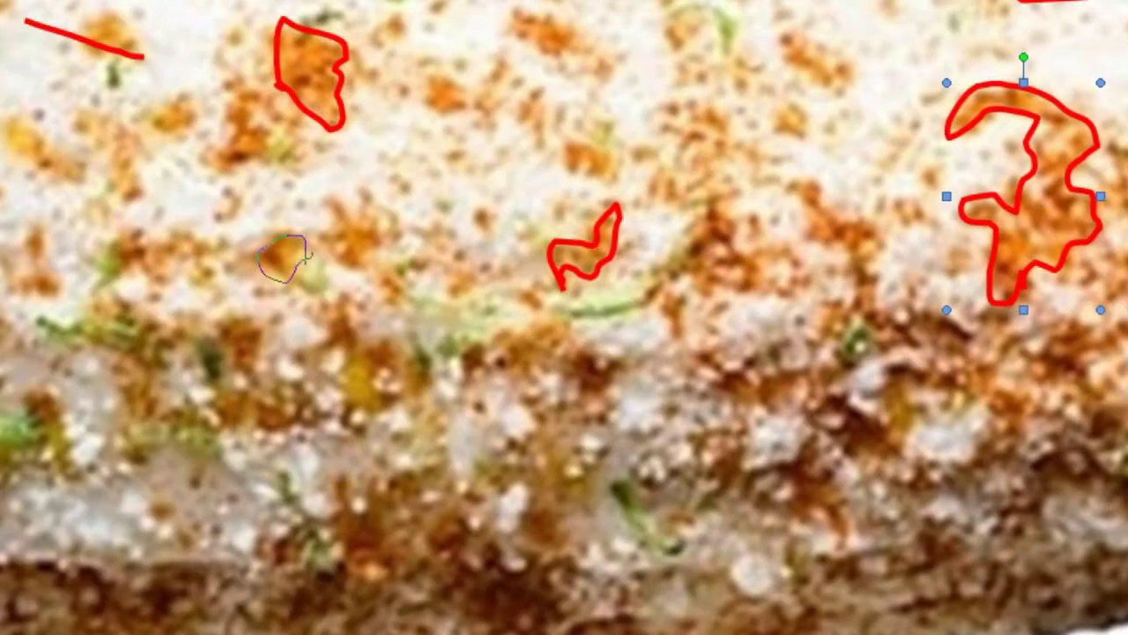
mouse_move(309, 255)
mouse_down()
mouse_move(291, 236)
mouse_move(335, 201)
mouse_up()
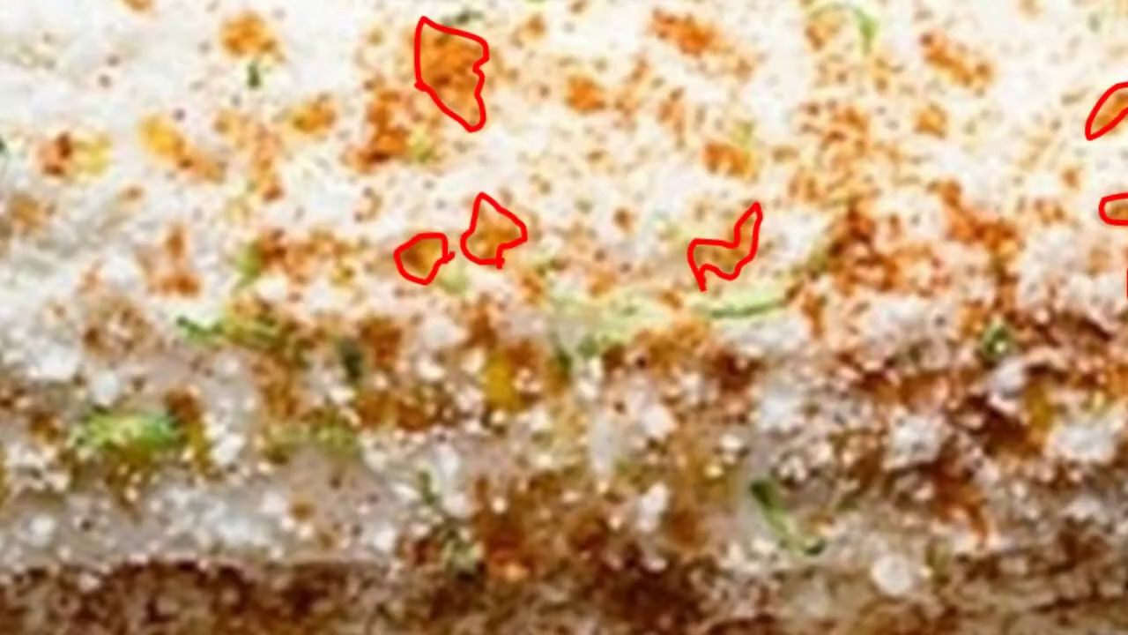
drag(79, 133, 77, 132)
mouse_move(154, 118)
mouse_down()
mouse_move(227, 151)
mouse_move(152, 122)
mouse_up()
drag(240, 55, 256, 11)
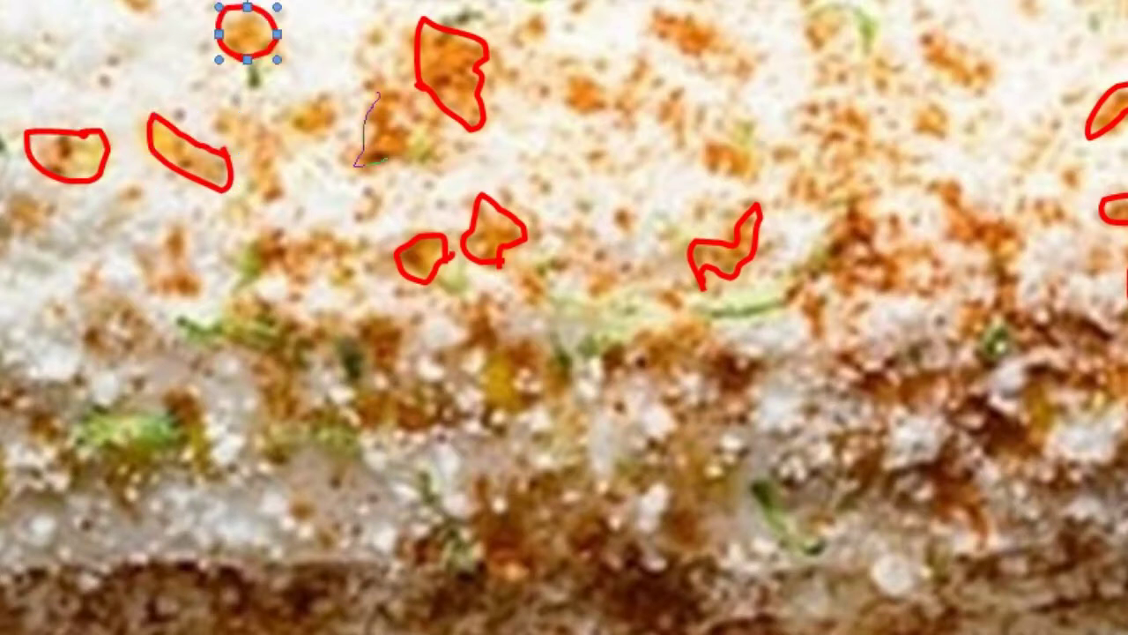
drag(364, 97, 375, 88)
Outline more small spice flecks and larger spice patches across the coating.
mouse_move(278, 134)
mouse_down()
mouse_move(329, 140)
mouse_move(282, 132)
mouse_up()
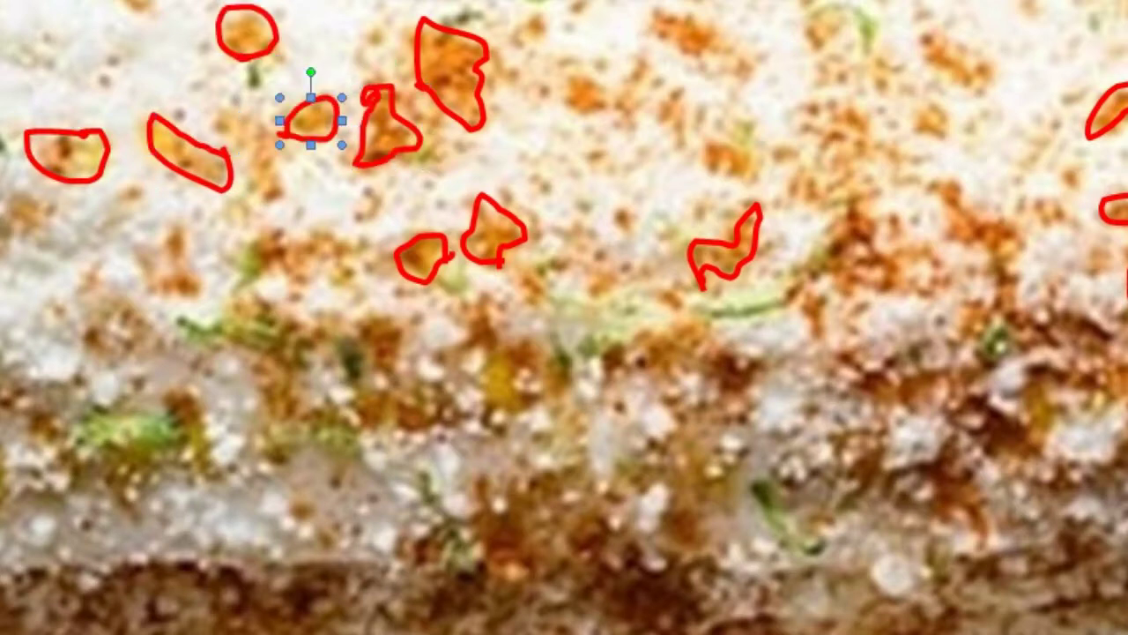
drag(577, 75, 573, 78)
drag(672, 42, 669, 19)
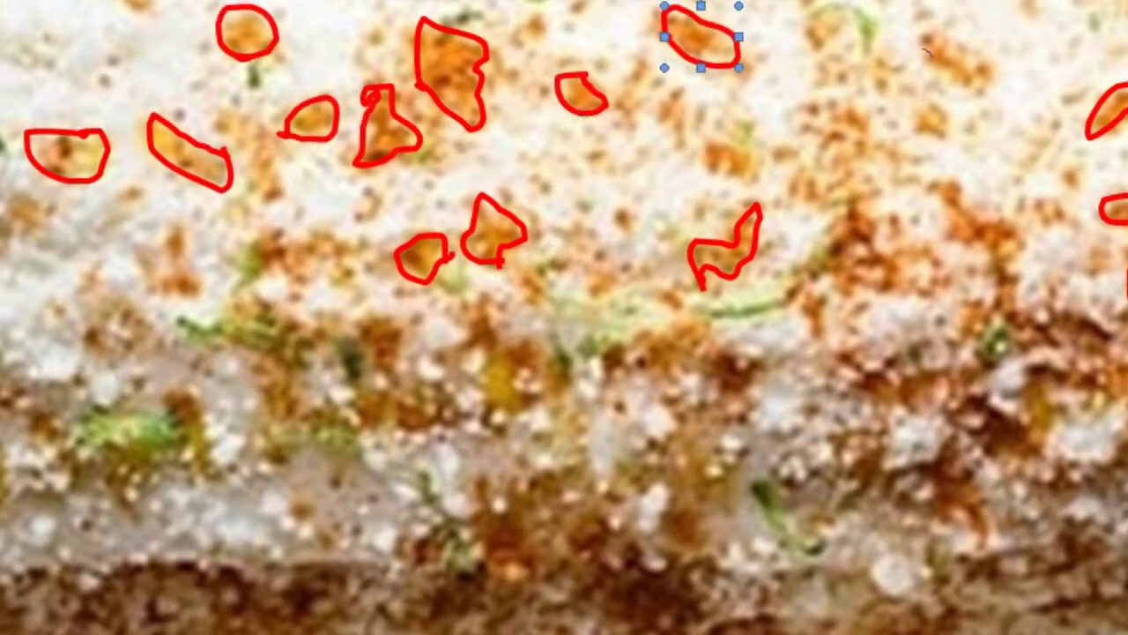
drag(926, 32, 924, 35)
drag(286, 273, 284, 264)
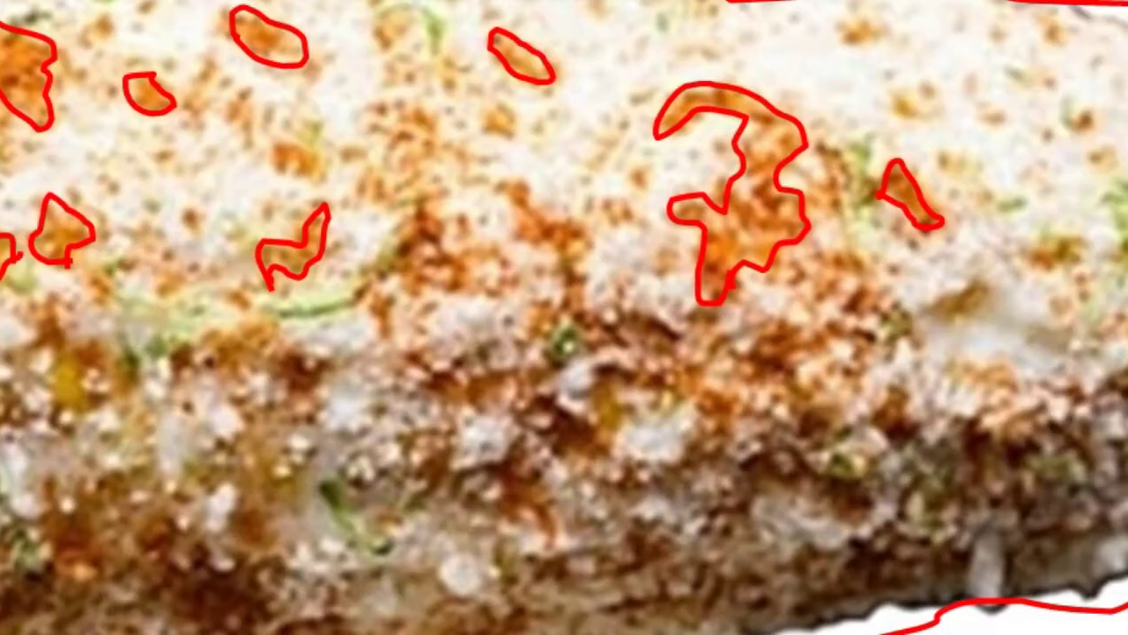
drag(589, 301, 584, 305)
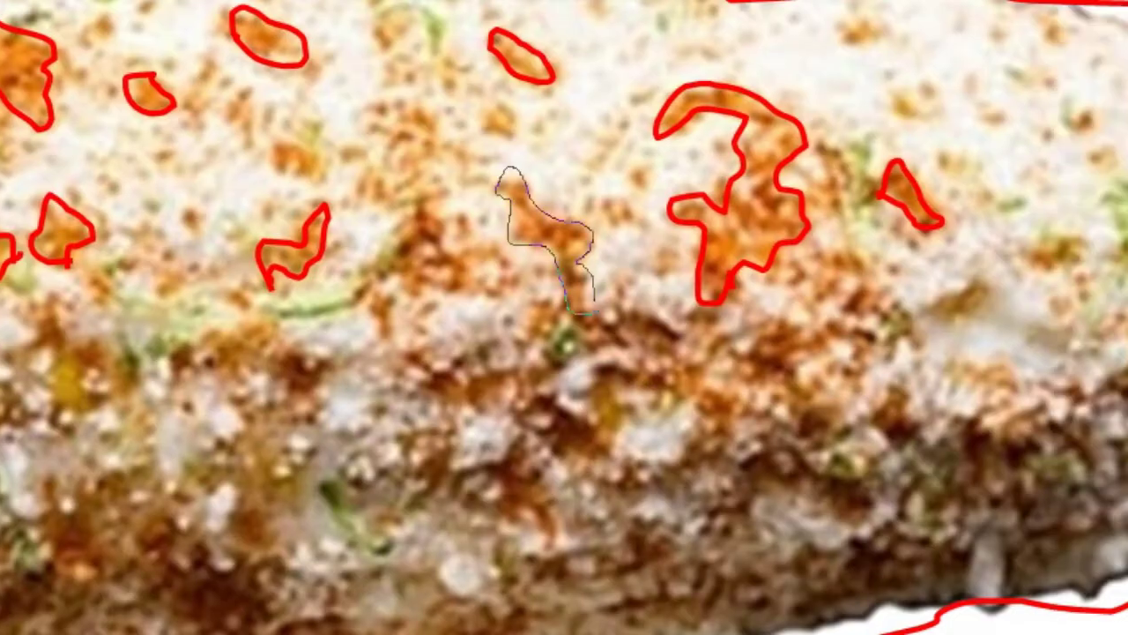
mouse_move(286, 139)
mouse_down()
mouse_move(319, 187)
mouse_move(282, 167)
mouse_up()
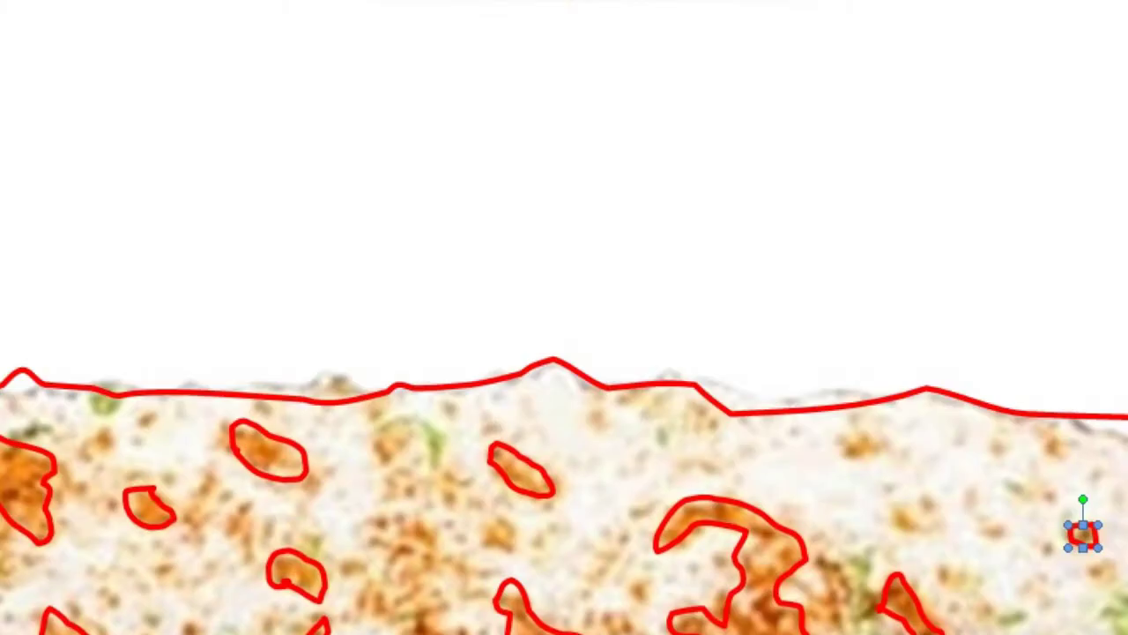
drag(859, 446, 877, 450)
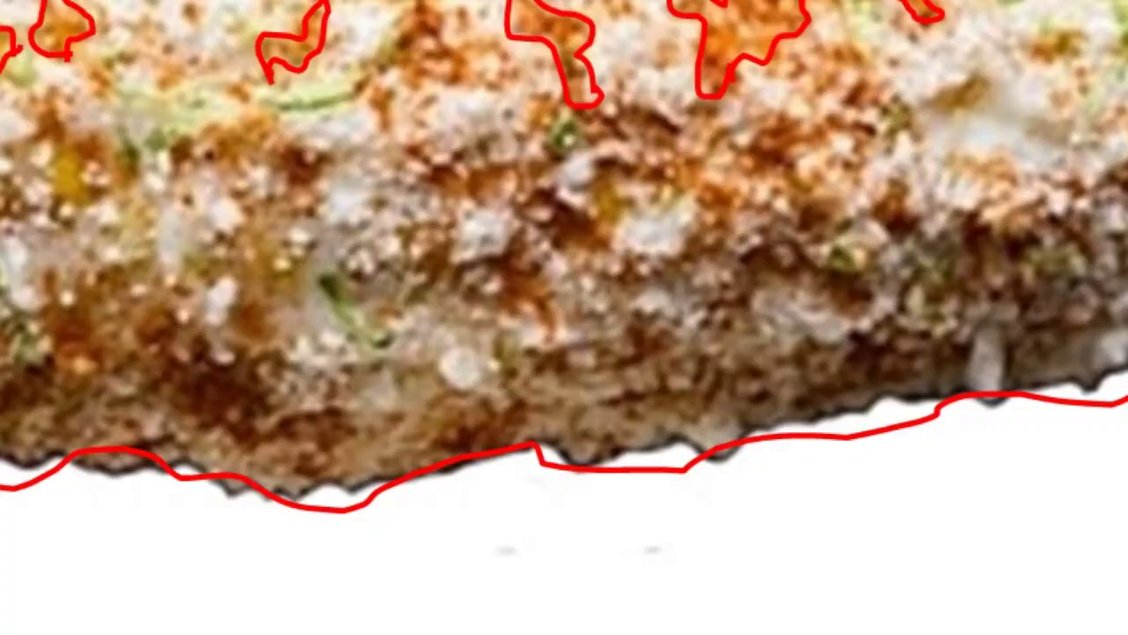
key(Escape)
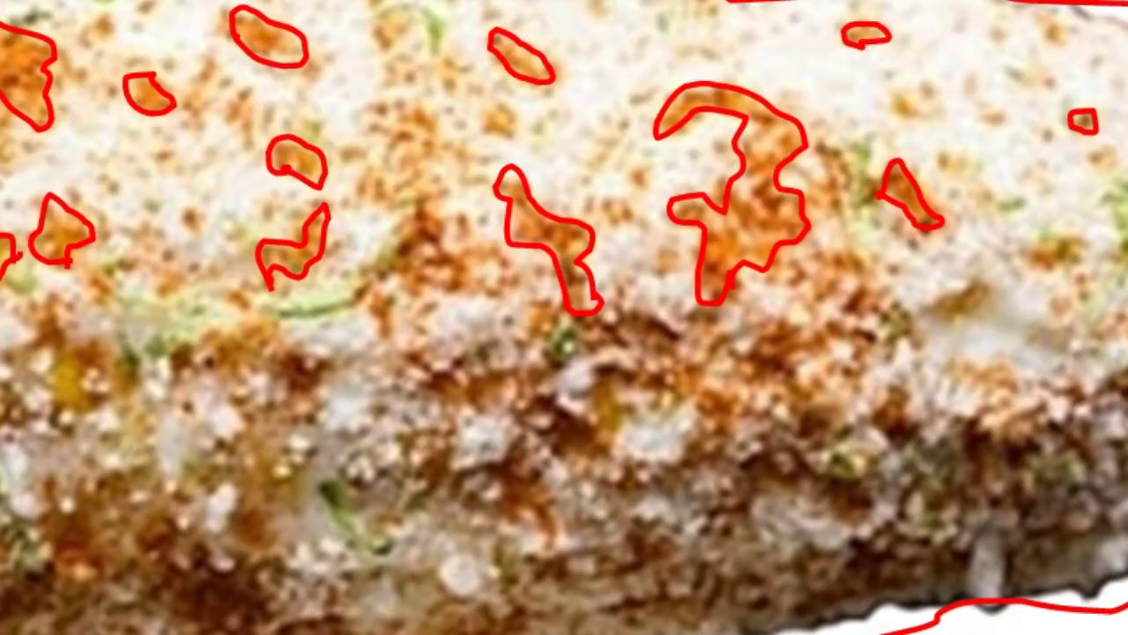
Outline the flecks at the right edge, a tall patch and a curved top fleck.
drag(1086, 243, 1049, 249)
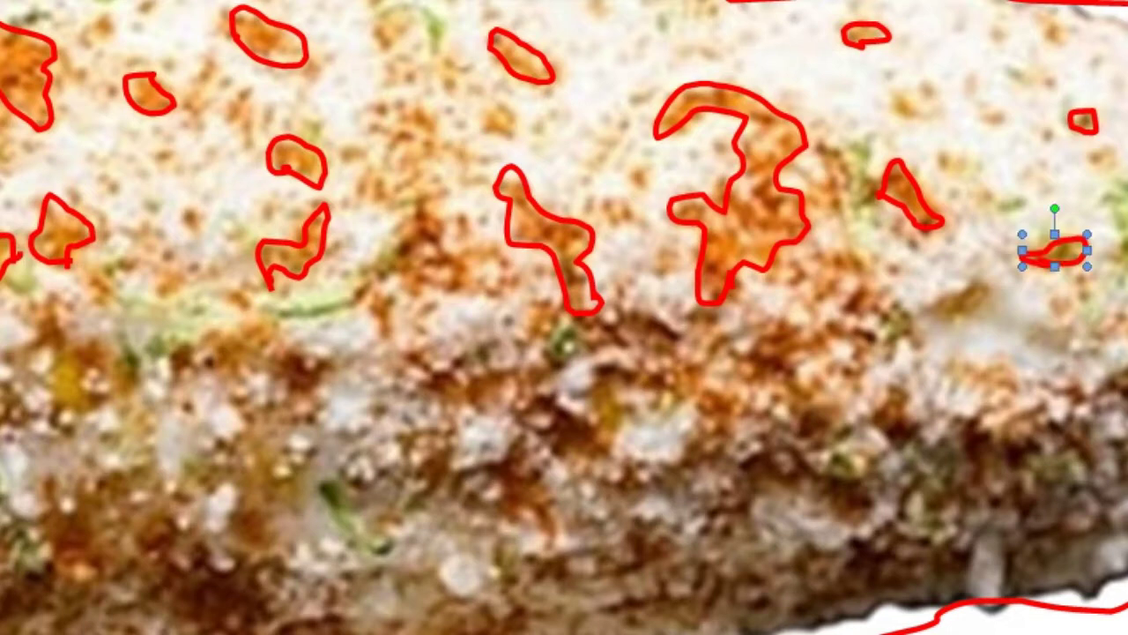
mouse_move(401, 285)
mouse_down()
mouse_move(245, 298)
mouse_move(371, 287)
mouse_up()
drag(1125, 225, 1111, 185)
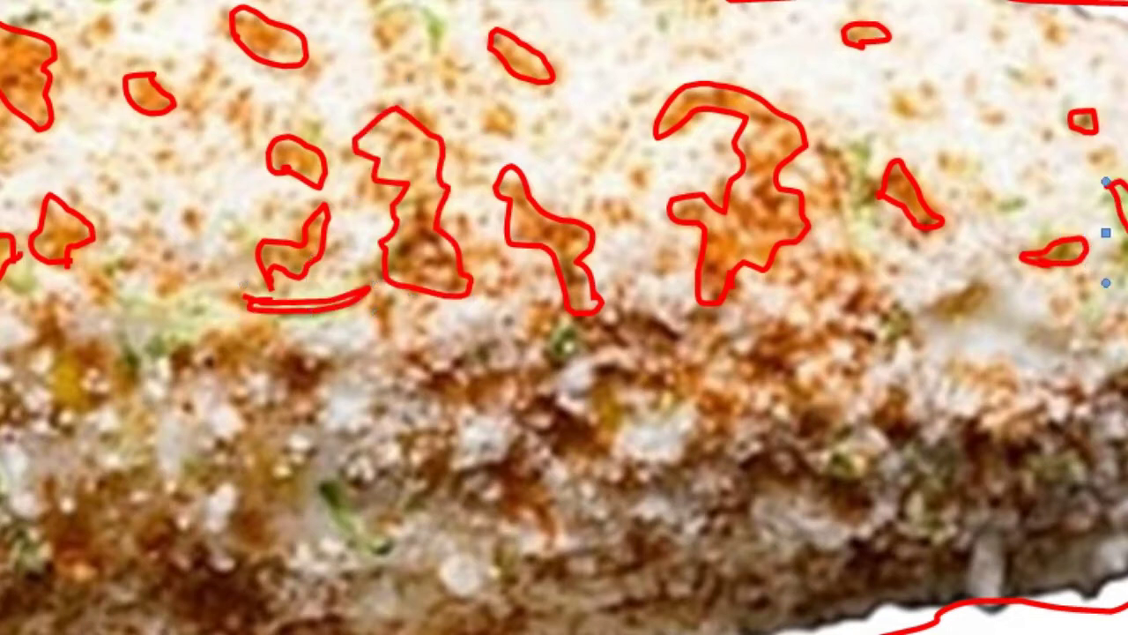
drag(423, 13, 377, 32)
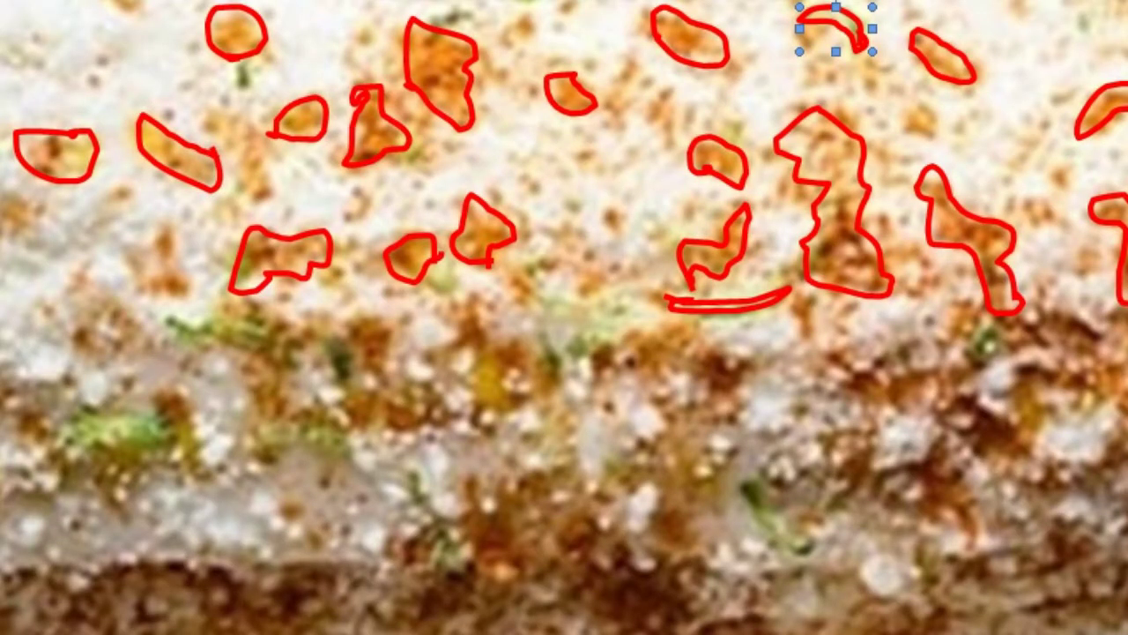
key(Escape)
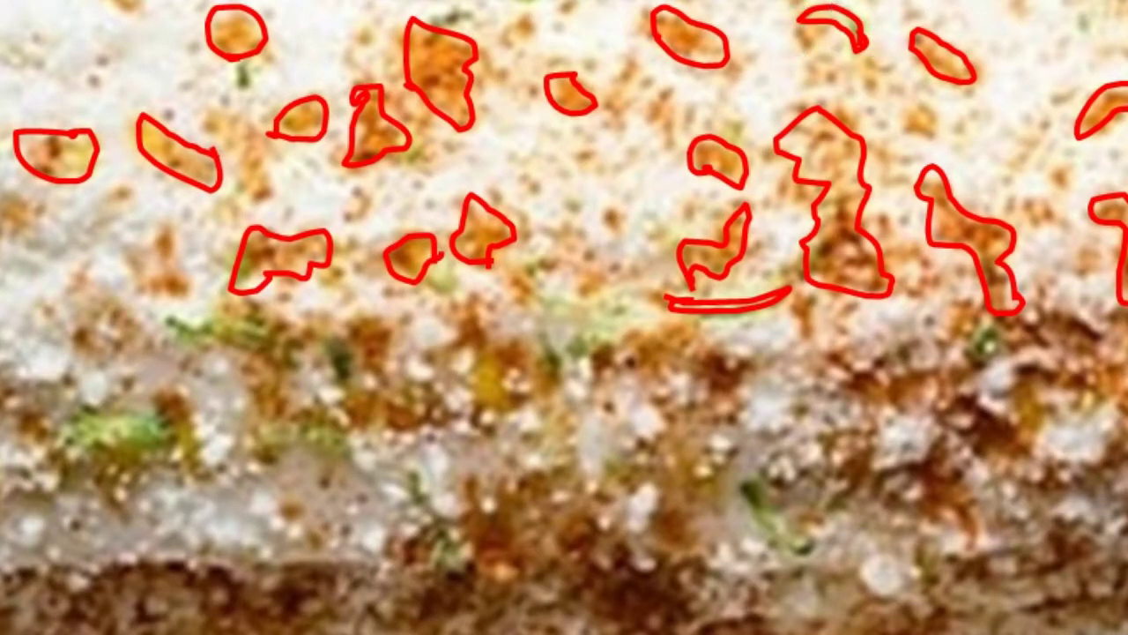
Outline the green herb bits across the coating and select two herb outlines.
drag(343, 344, 360, 378)
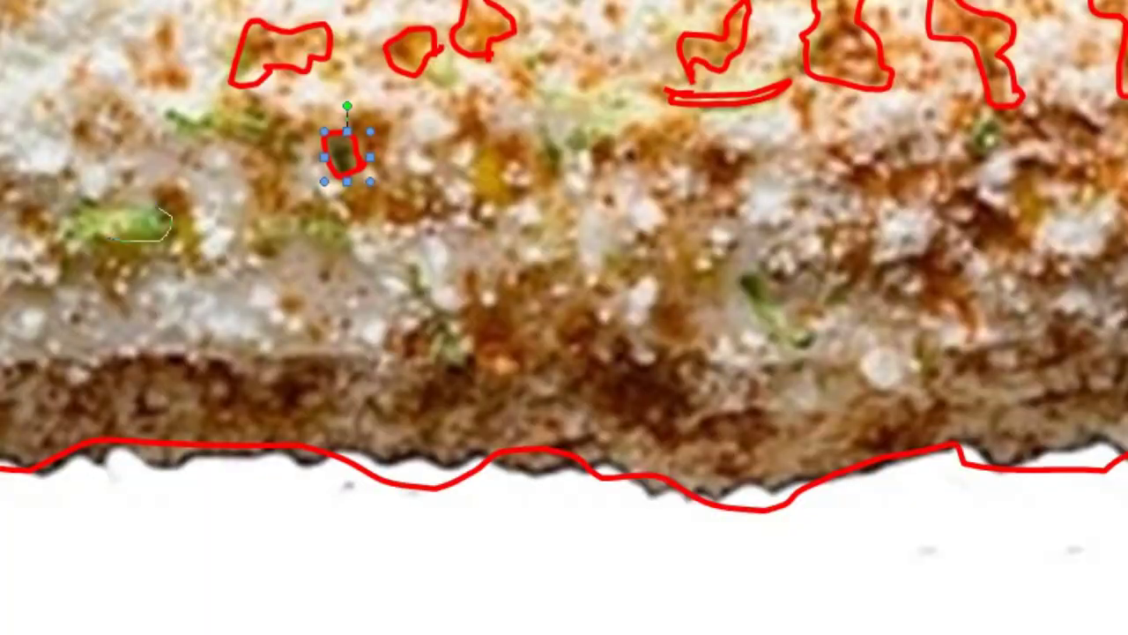
drag(53, 216, 172, 231)
drag(266, 321, 261, 324)
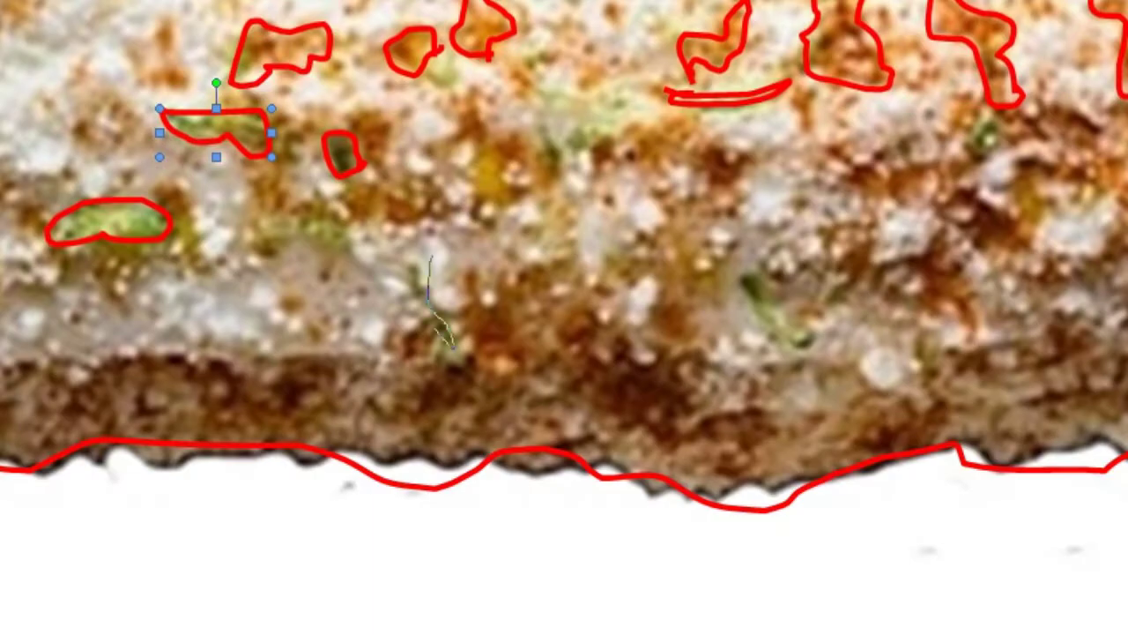
drag(451, 346, 453, 348)
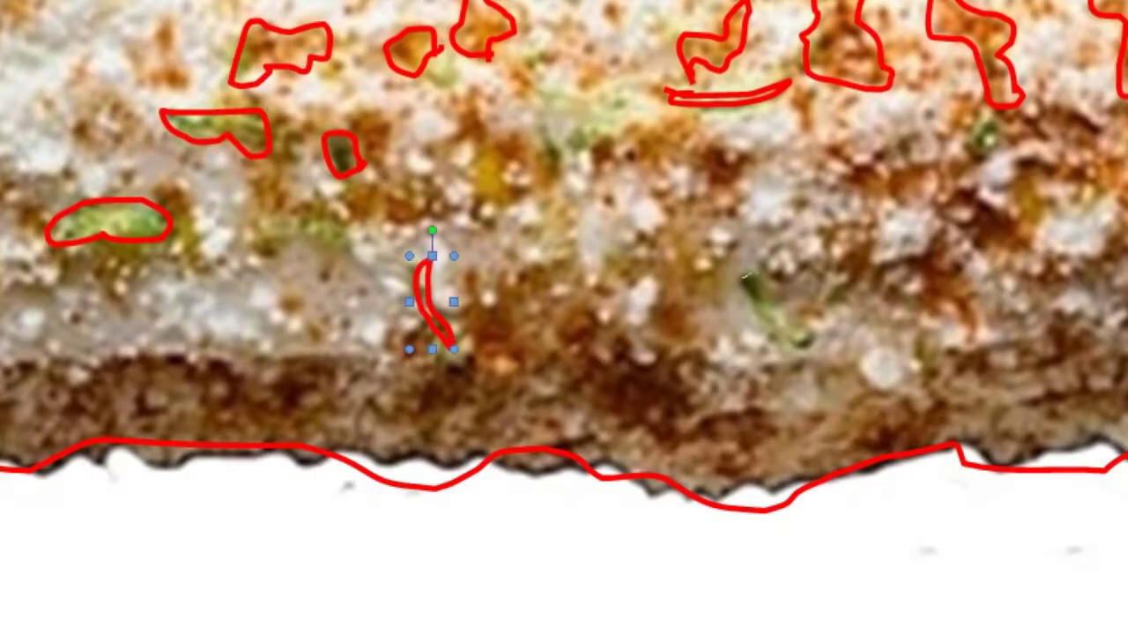
drag(744, 275, 776, 333)
drag(540, 167, 564, 173)
scroll(564, 317, up, 3)
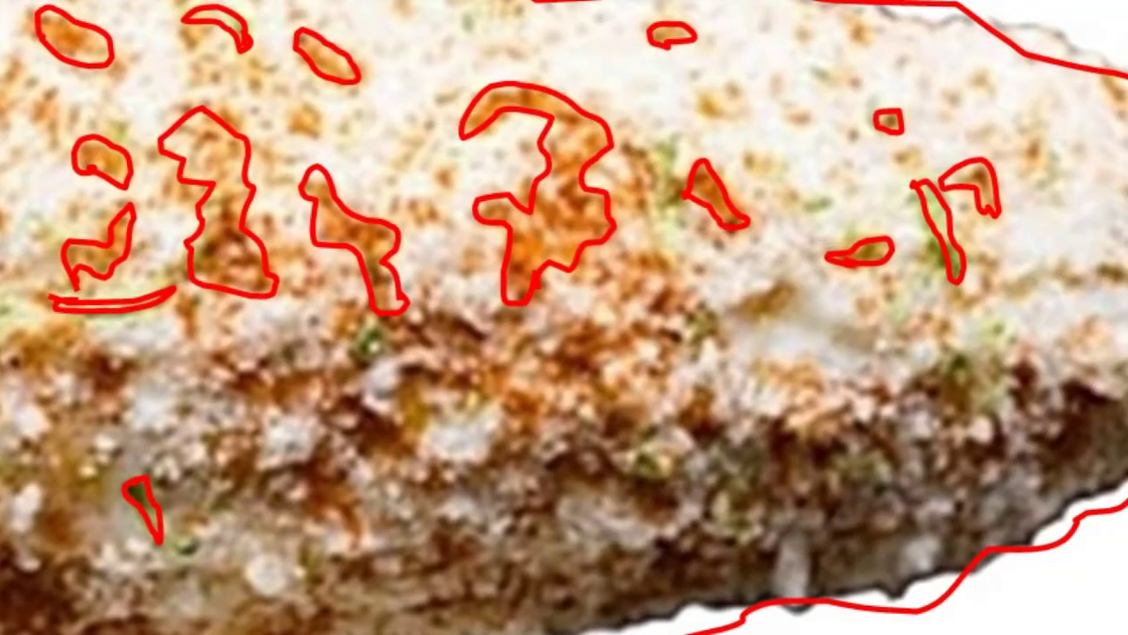
drag(617, 445, 615, 448)
drag(853, 449, 848, 458)
shift+click(939, 231)
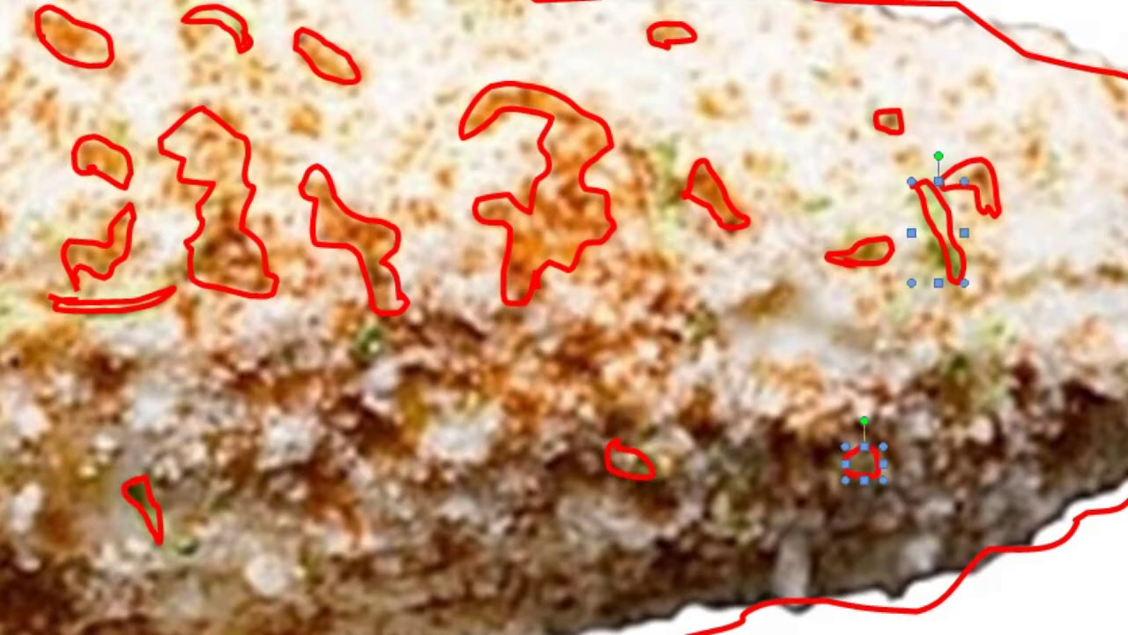
shift+click(630, 458)
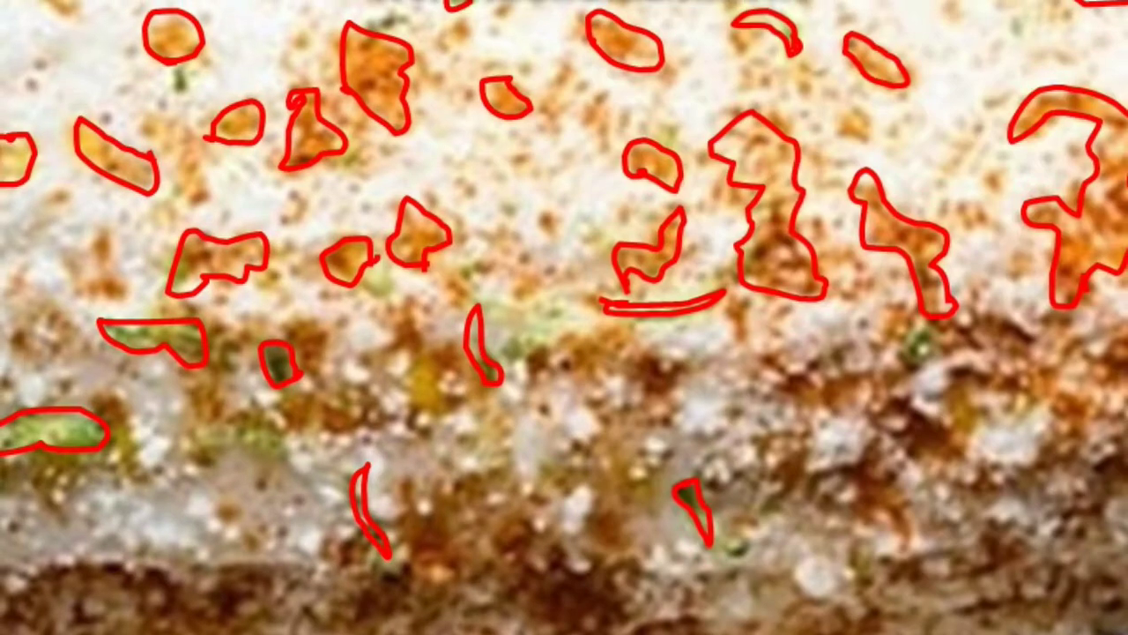
Change the first three herb outlines' line colour to green.
click(52, 430)
shift+click(152, 342)
shift+click(280, 363)
shift+click(365, 511)
click(924, 247)
click(857, 447)
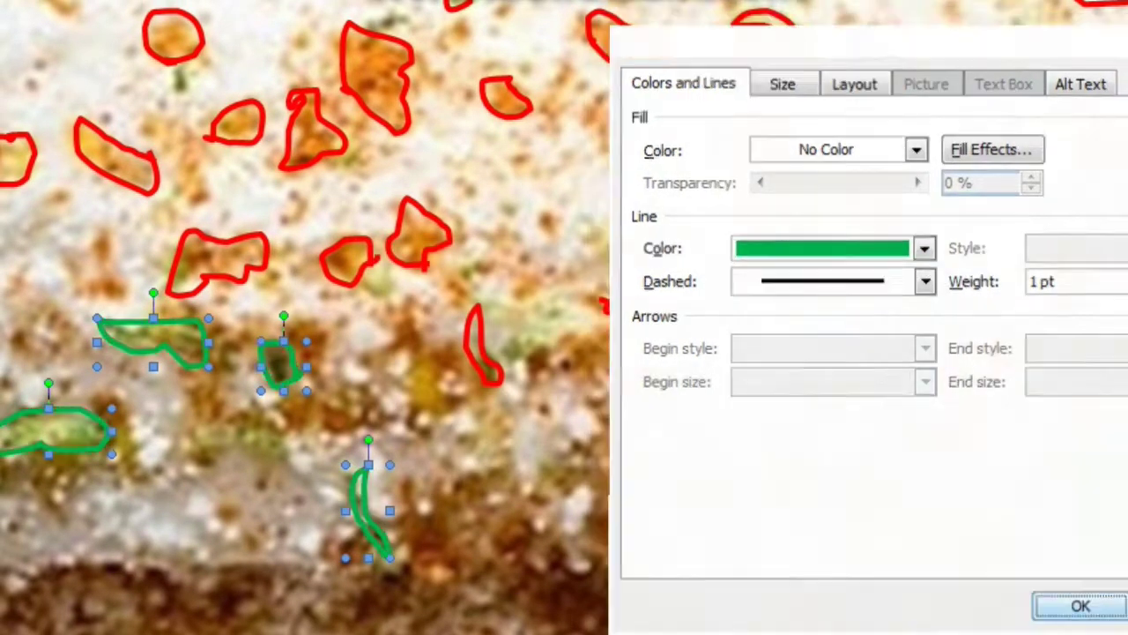
click(1081, 608)
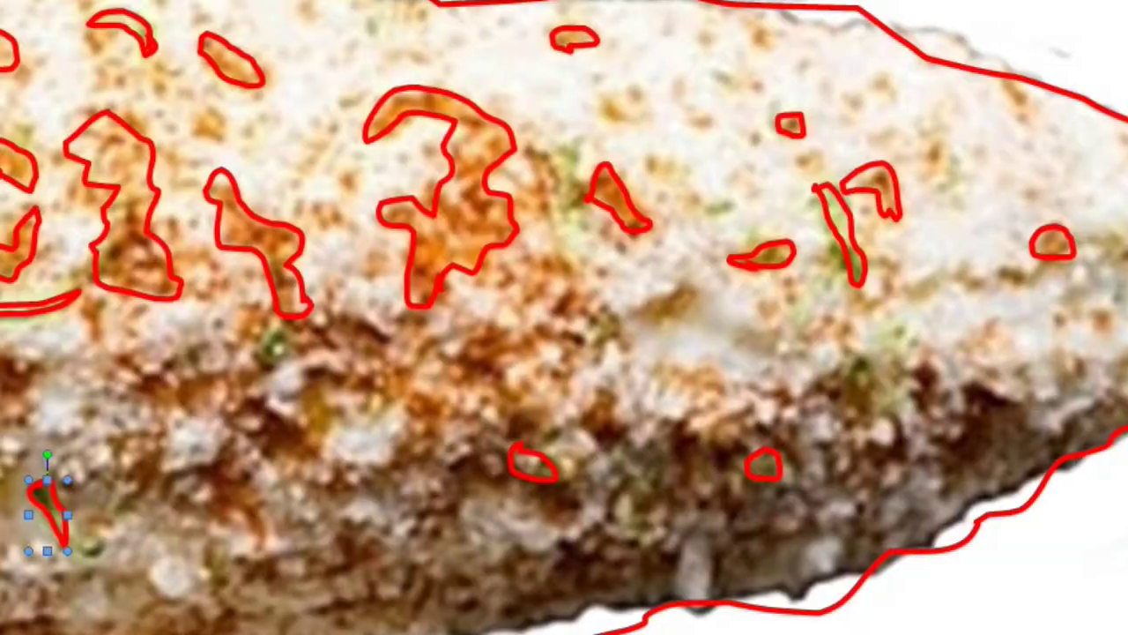
Recolour the remaining three herb outlines green as well.
shift+click(842, 229)
shift+click(763, 465)
shift+click(529, 461)
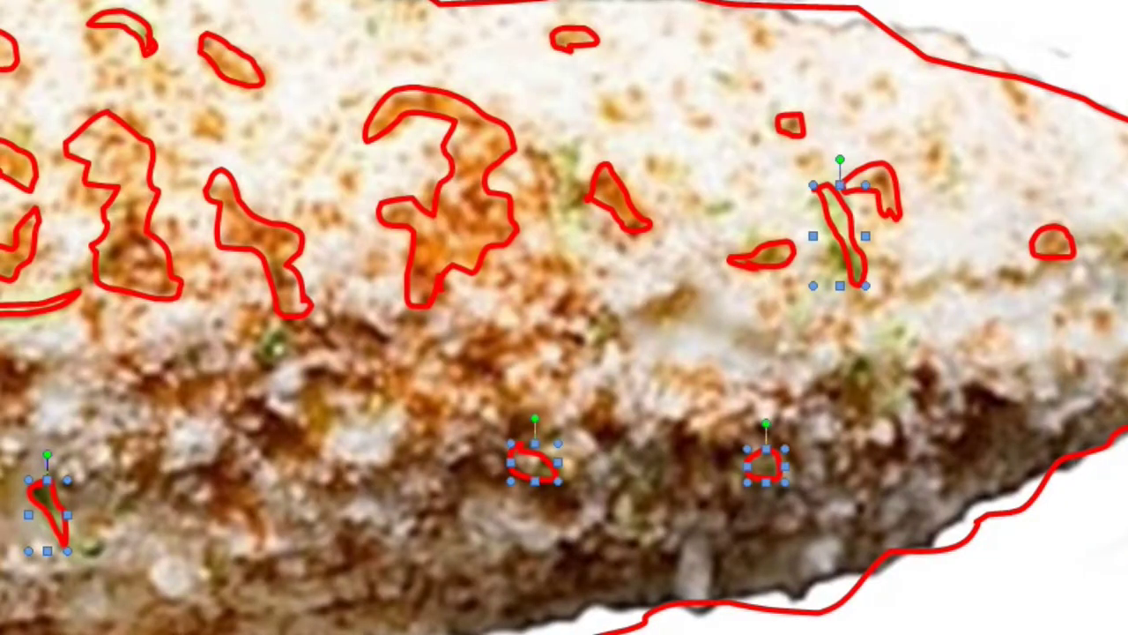
right_click(553, 221)
click(667, 450)
click(923, 248)
click(857, 447)
click(1081, 608)
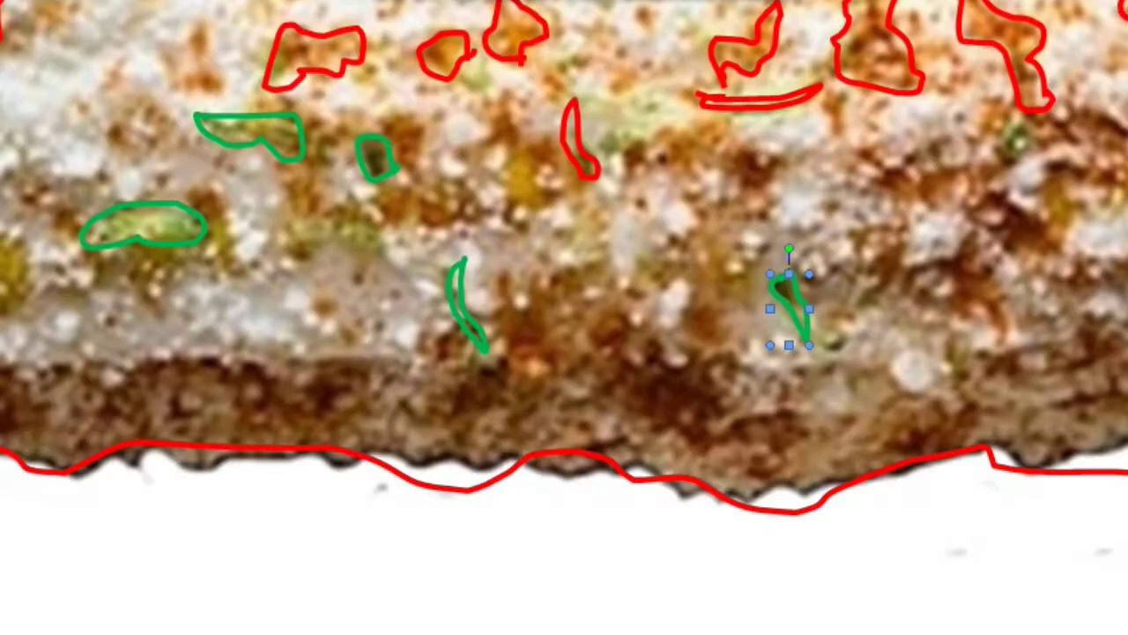
Outline the dark brown band and the brown patches along the lower left coating.
drag(1, 390, 2, 428)
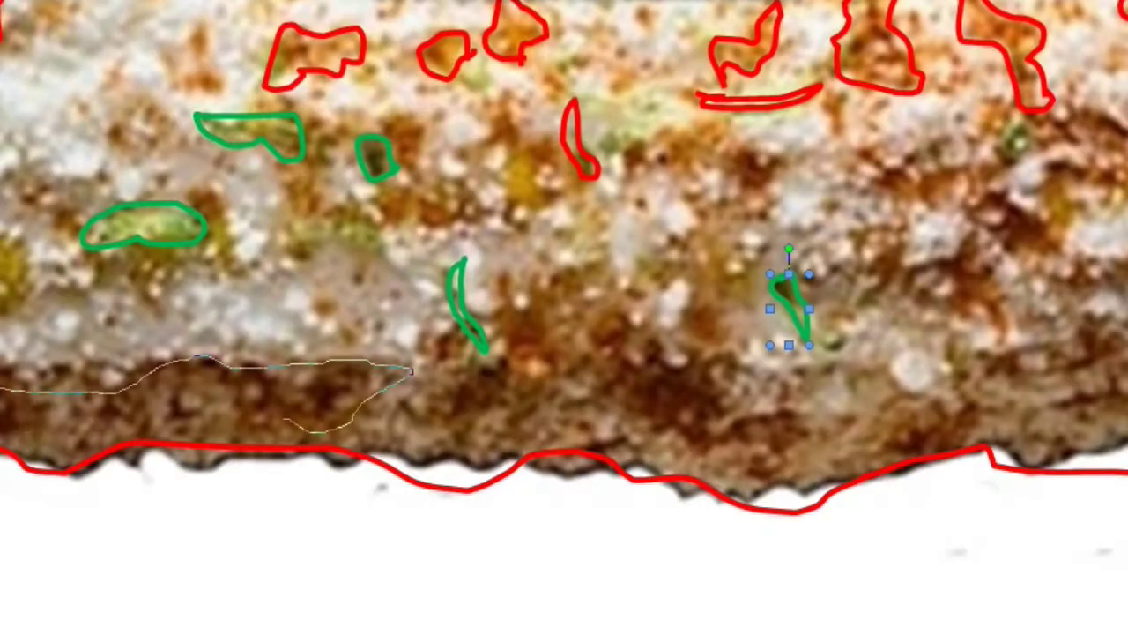
drag(426, 393, 415, 387)
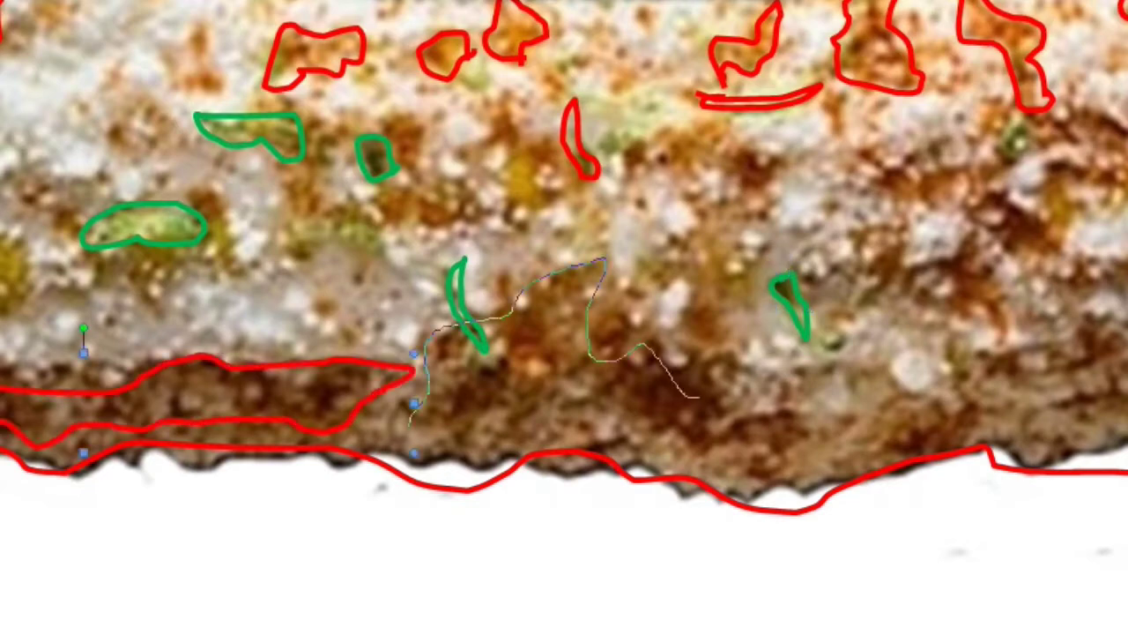
scroll(564, 317, right, 5)
scroll(564, 317, right, 7)
drag(97, 291, 133, 155)
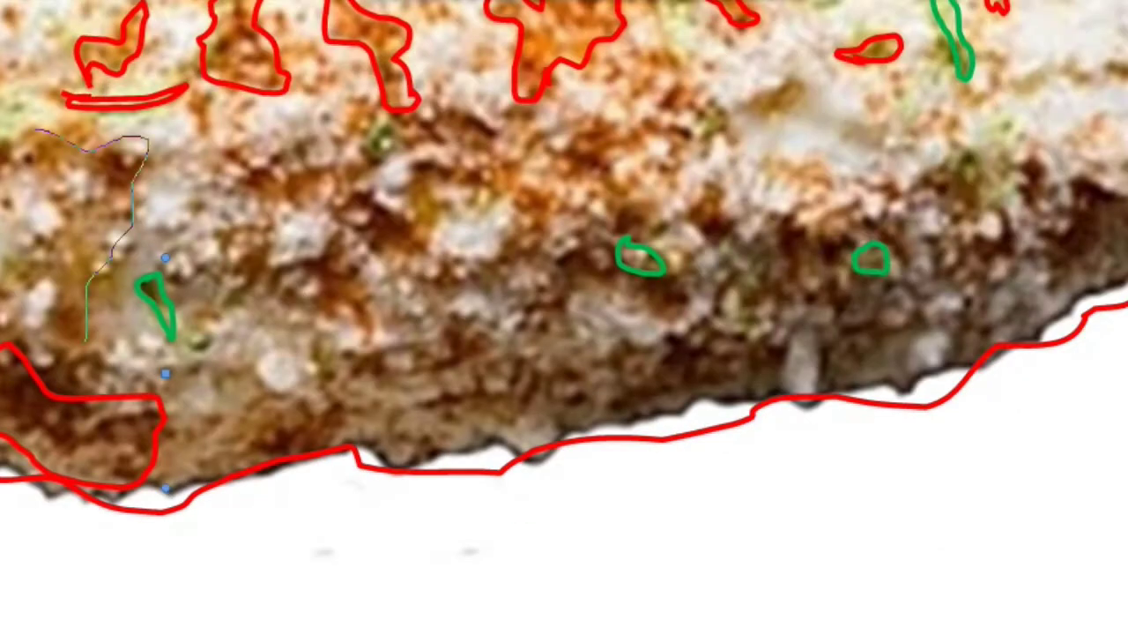
drag(228, 262, 229, 264)
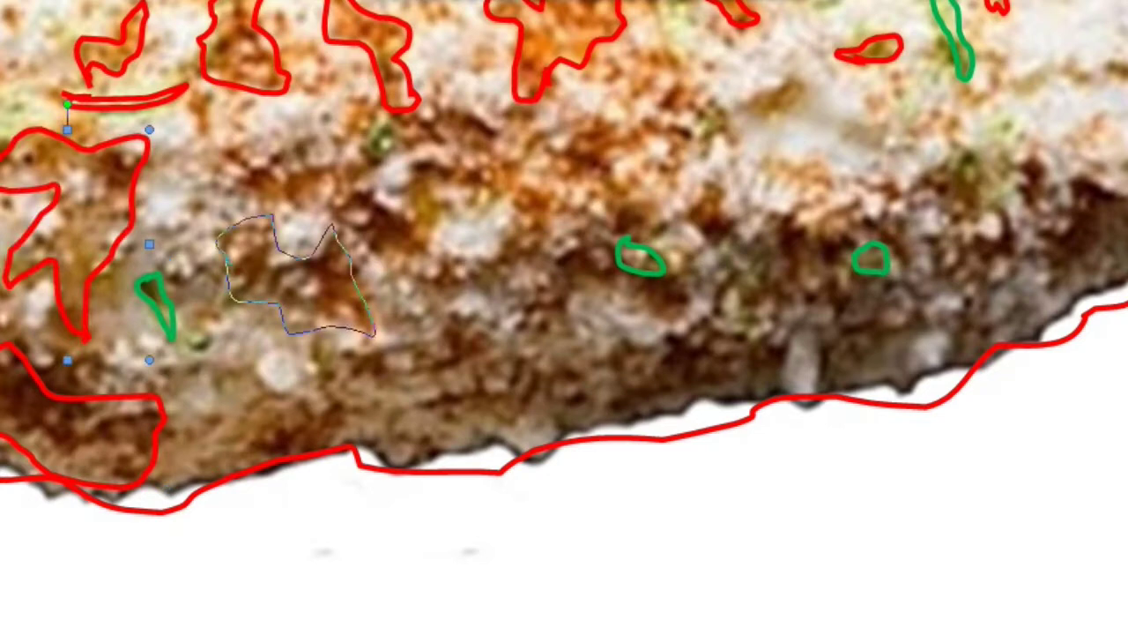
mouse_move(370, 388)
mouse_down()
mouse_move(301, 405)
mouse_move(369, 392)
mouse_up()
drag(454, 176, 445, 152)
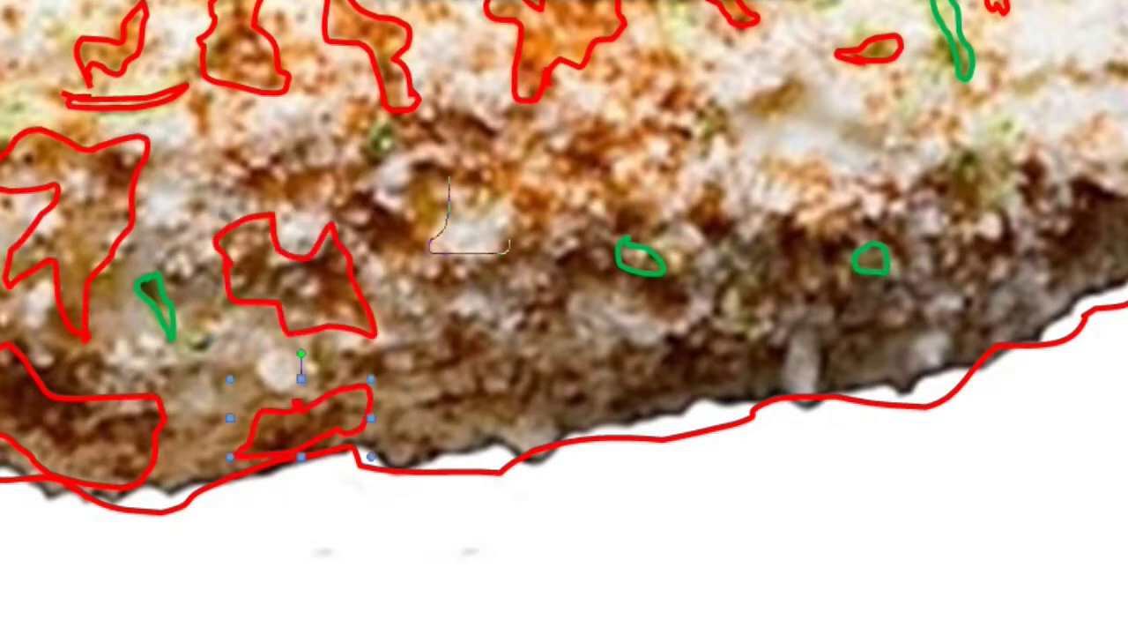
Trace the remaining brown patches, the long bottom strip and two dark patches at the right end.
drag(195, 160, 299, 201)
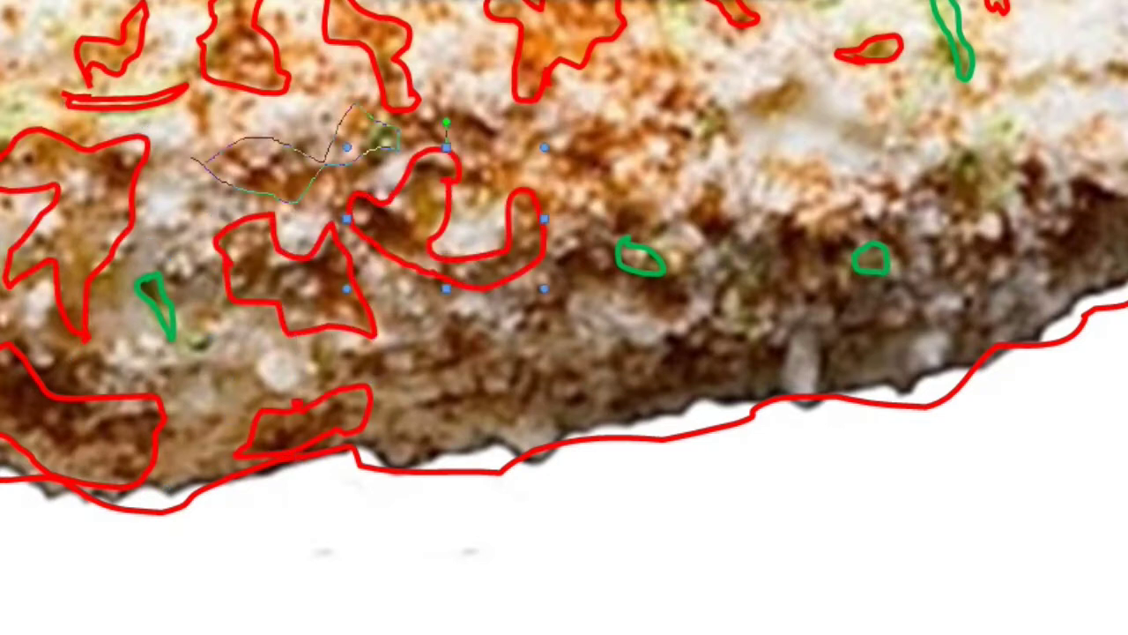
drag(421, 359, 506, 339)
drag(416, 396, 491, 379)
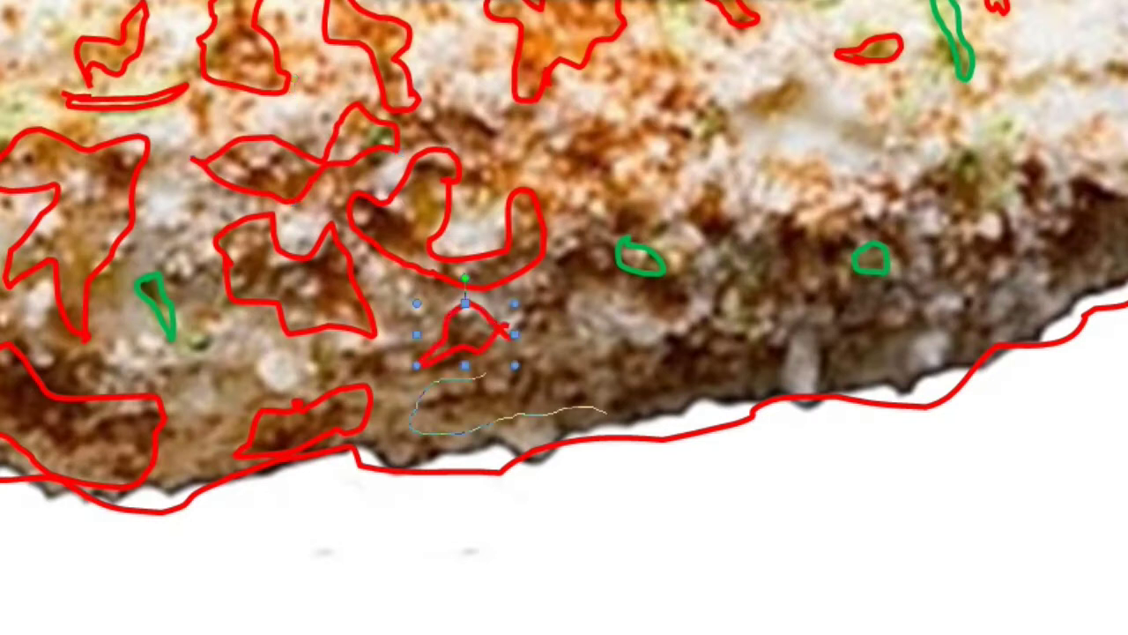
drag(728, 297, 705, 300)
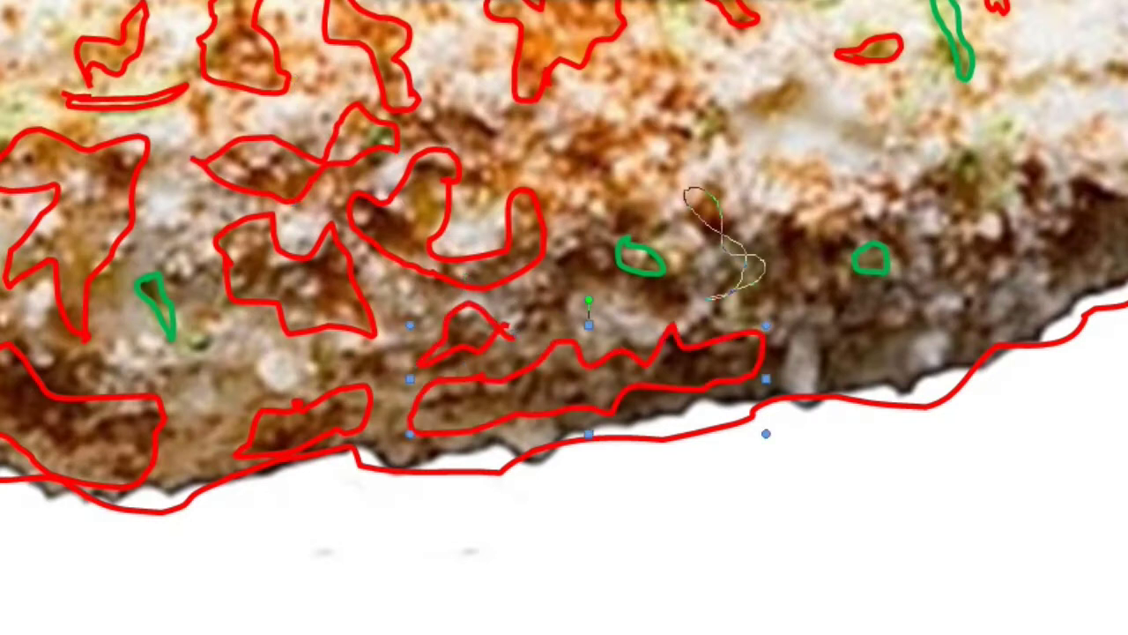
mouse_move(797, 207)
mouse_down()
mouse_move(811, 362)
mouse_move(824, 231)
mouse_up()
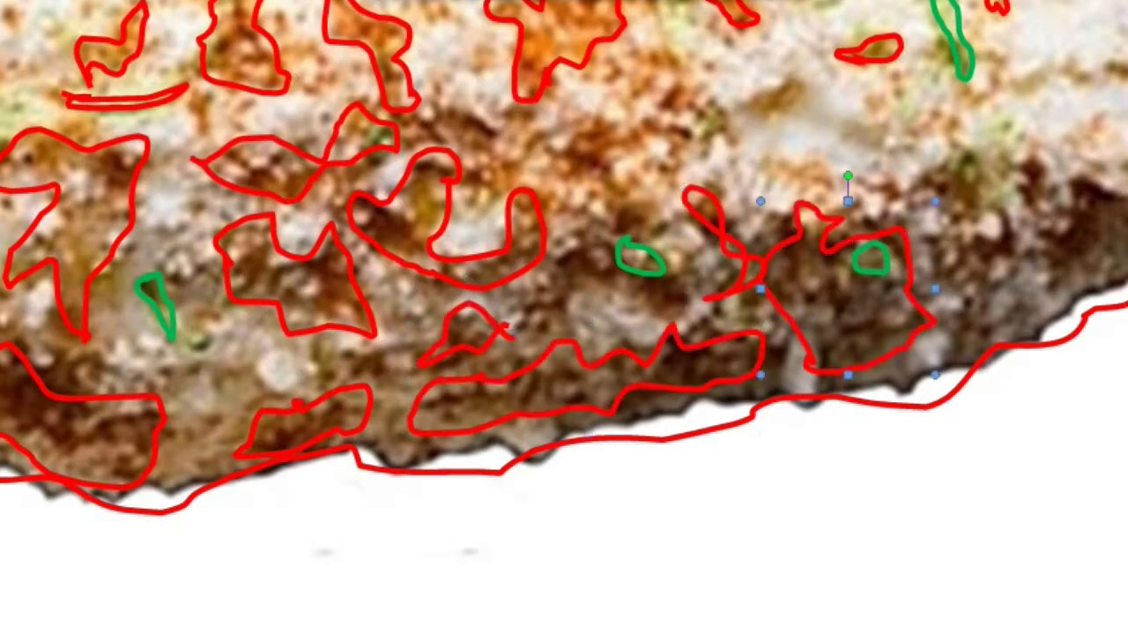
drag(912, 157, 969, 227)
drag(1106, 168, 1093, 282)
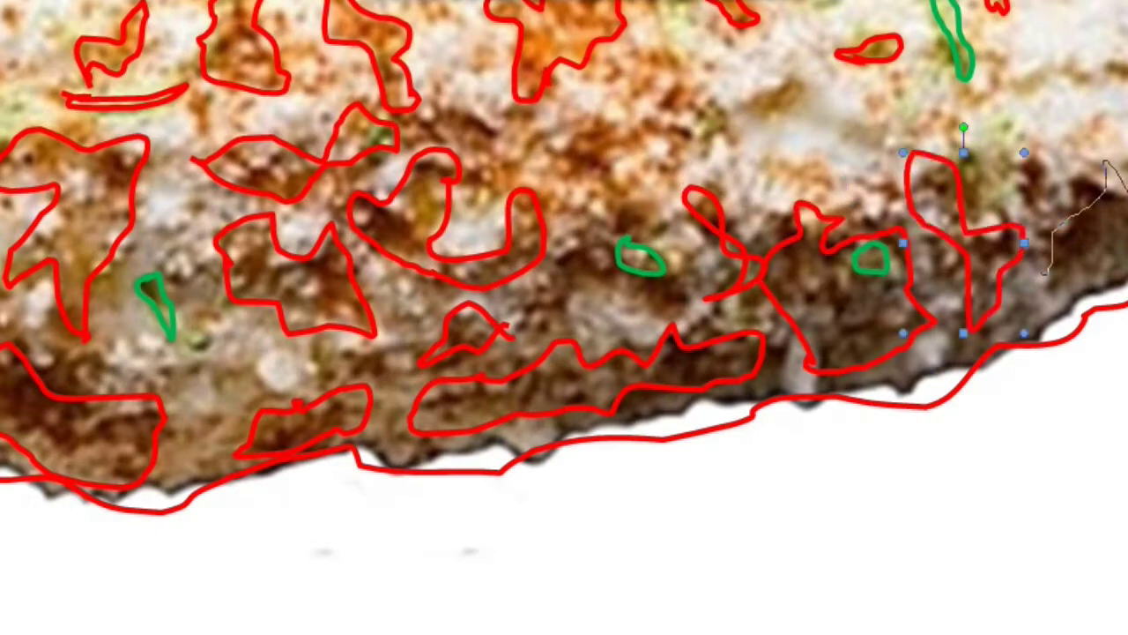
scroll(565, 317, up, 5)
scroll(565, 318, down, 2)
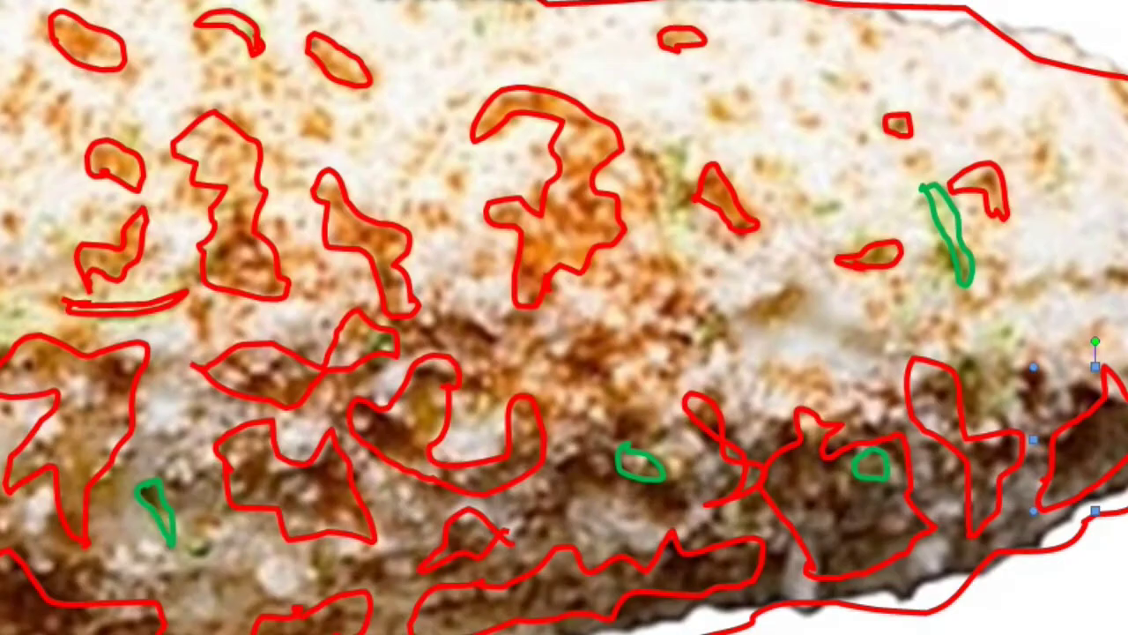
Fill the traced shape with a yellow-to-light-yellow gradient radiating From center.
key(Escape)
right_click(1012, 210)
click(1066, 447)
click(917, 149)
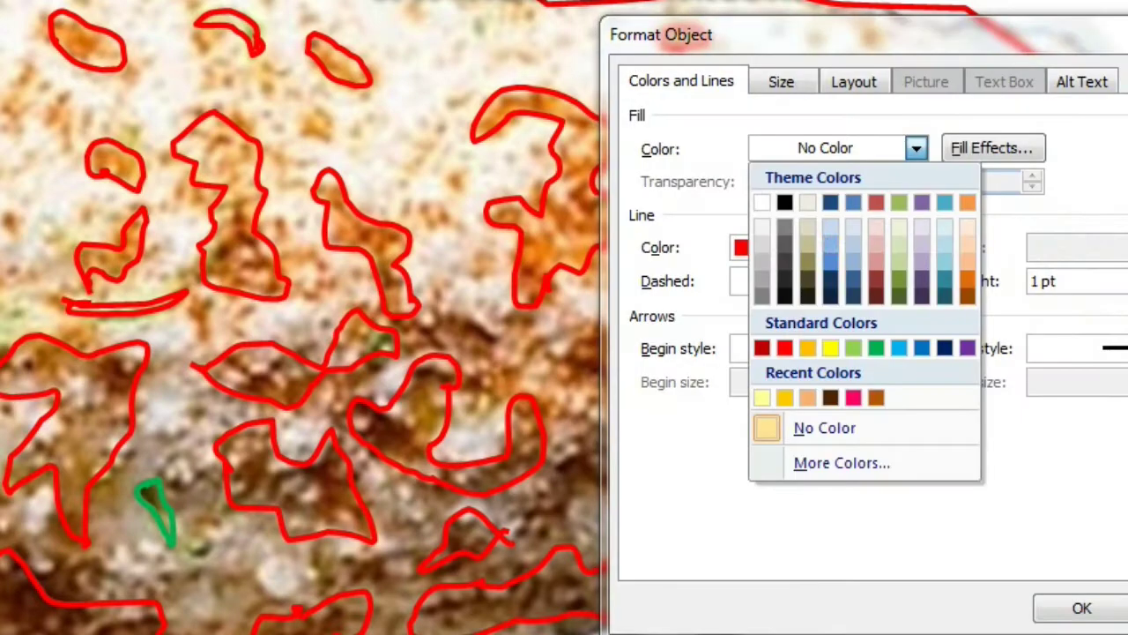
click(829, 345)
click(923, 248)
click(992, 149)
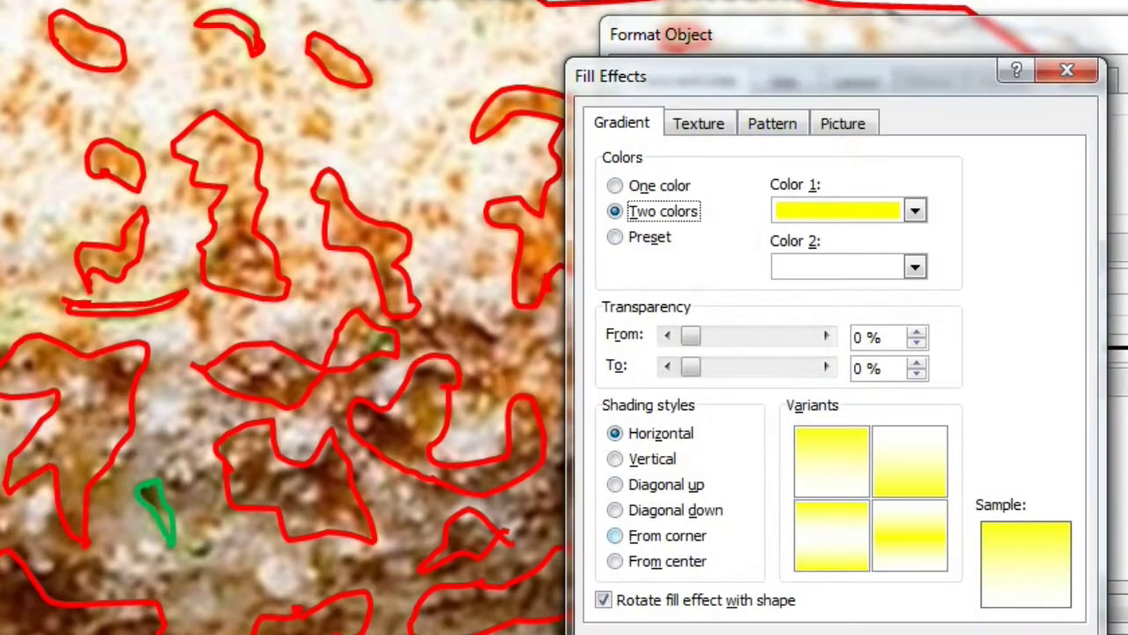
click(614, 561)
click(915, 266)
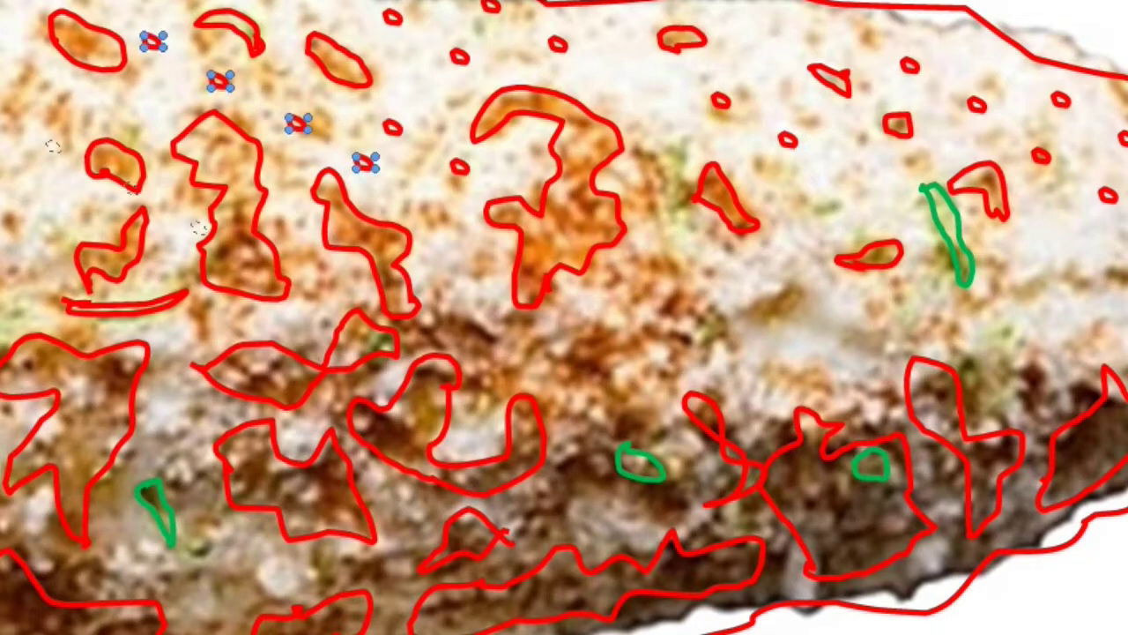
Copy a small red oval and paste several more copies around the cheese.
right_click(184, 250)
click(247, 327)
right_click(144, 35)
click(202, 115)
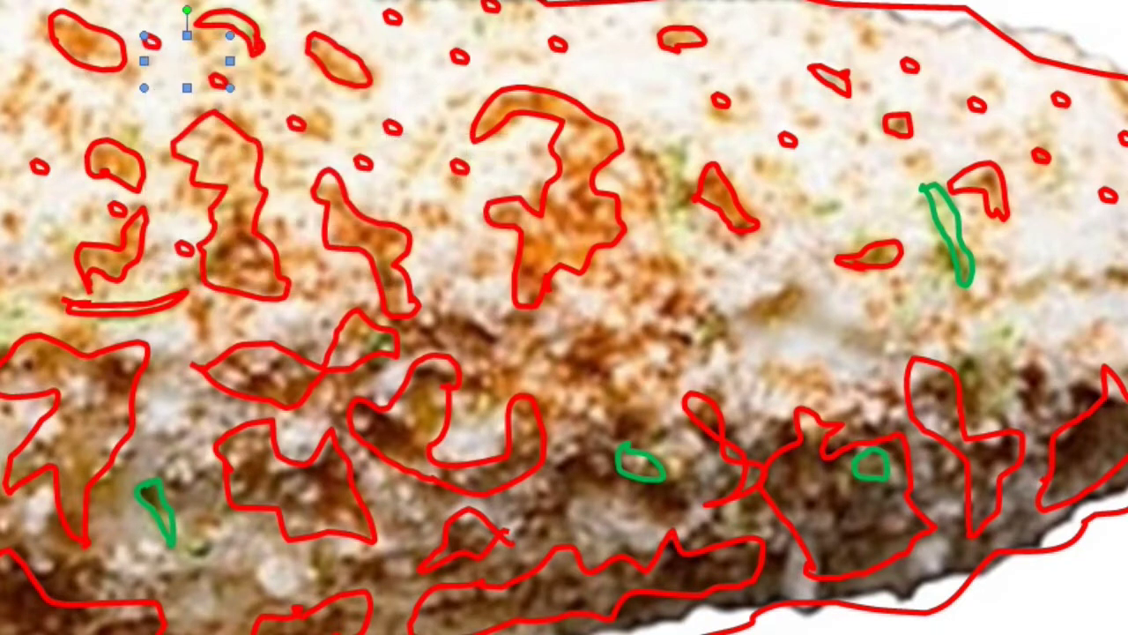
right_click(1057, 91)
click(1093, 166)
right_click(1044, 157)
click(1084, 232)
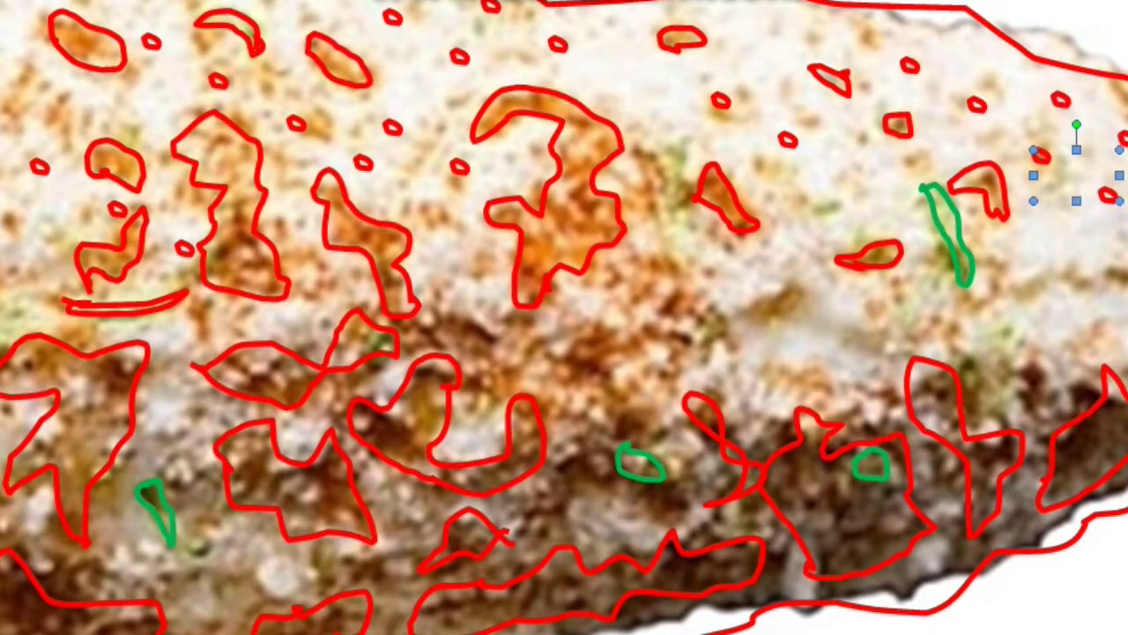
right_click(908, 67)
click(973, 143)
key(ctrl+v)
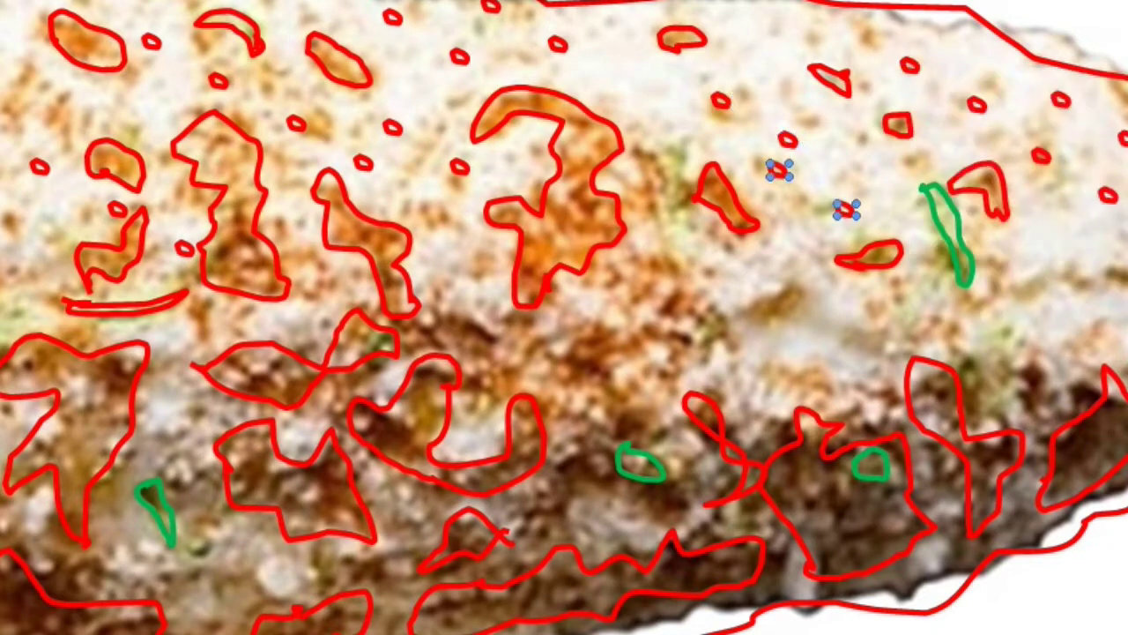
Group the selected small red ovals into clusters.
right_click(779, 171)
click(1083, 279)
right_click(730, 85)
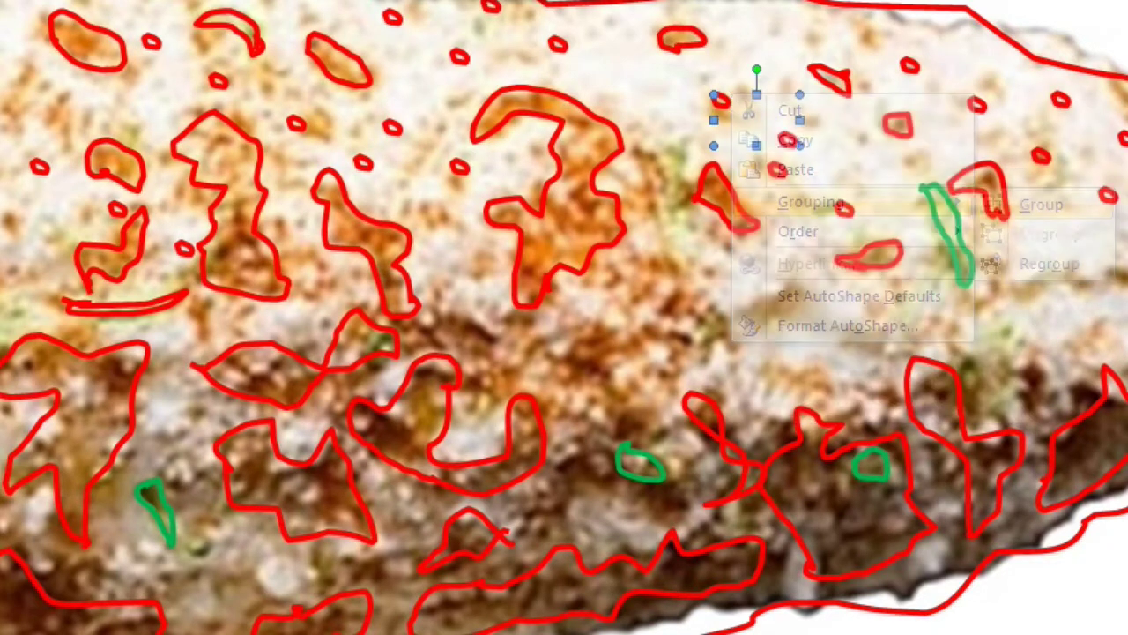
click(785, 166)
right_click(391, 12)
scroll(391, 123, up, 3)
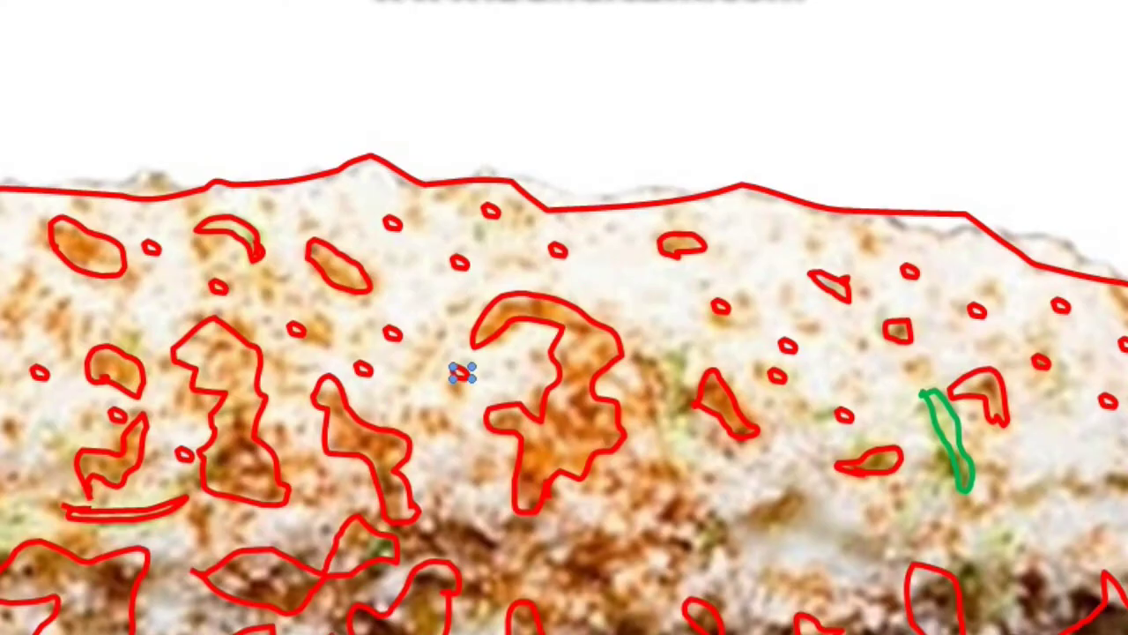
right_click(392, 333)
click(365, 365)
right_click(297, 322)
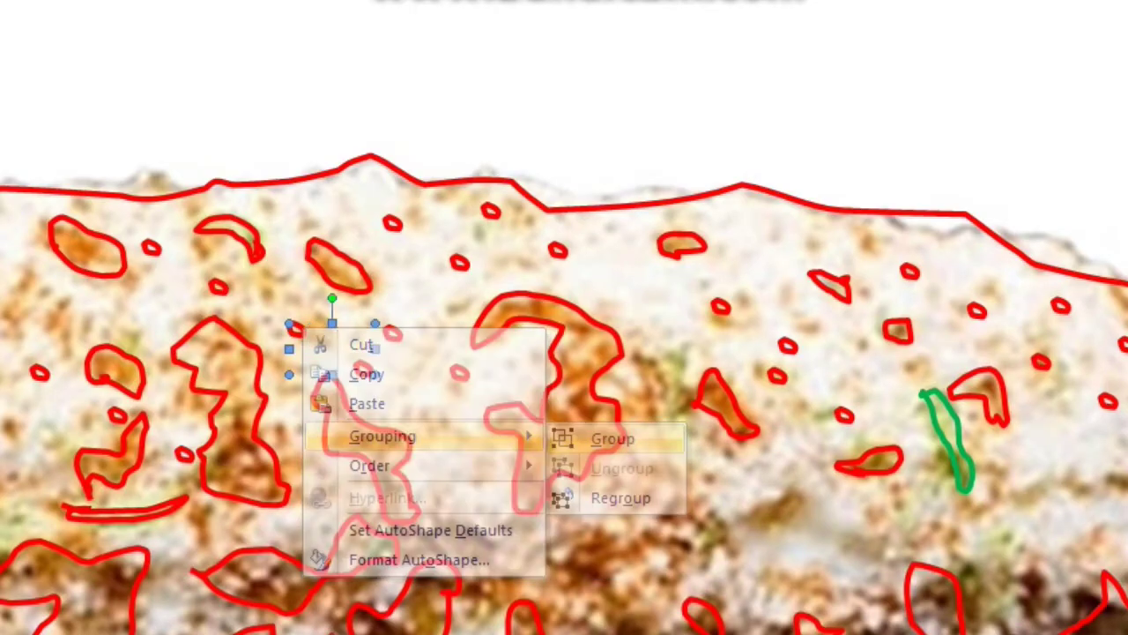
click(591, 433)
Duplicate a cluster of ovals and move the copies to the lower-left cheese.
scroll(564, 318, down, 3)
click(1061, 100)
click(1050, 243)
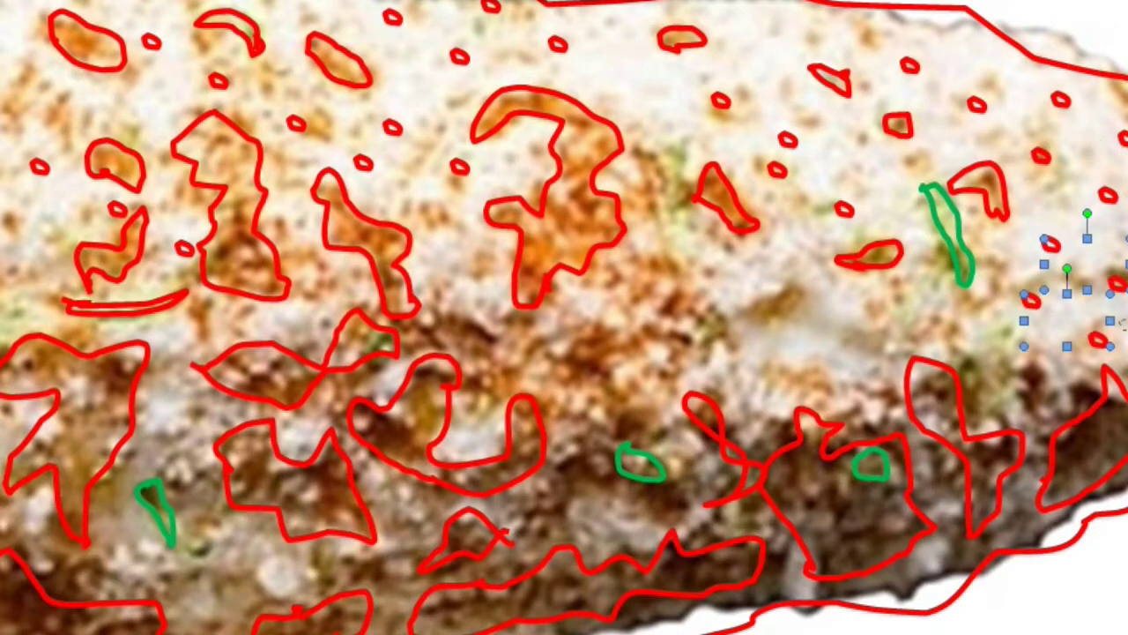
key(ctrl+v)
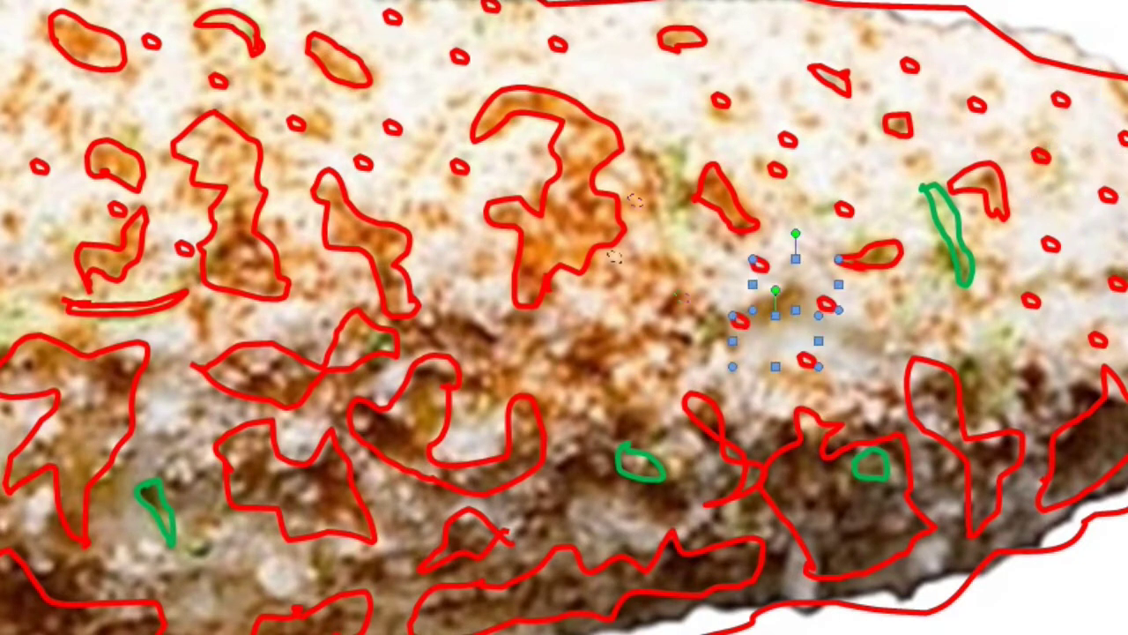
drag(776, 299, 251, 520)
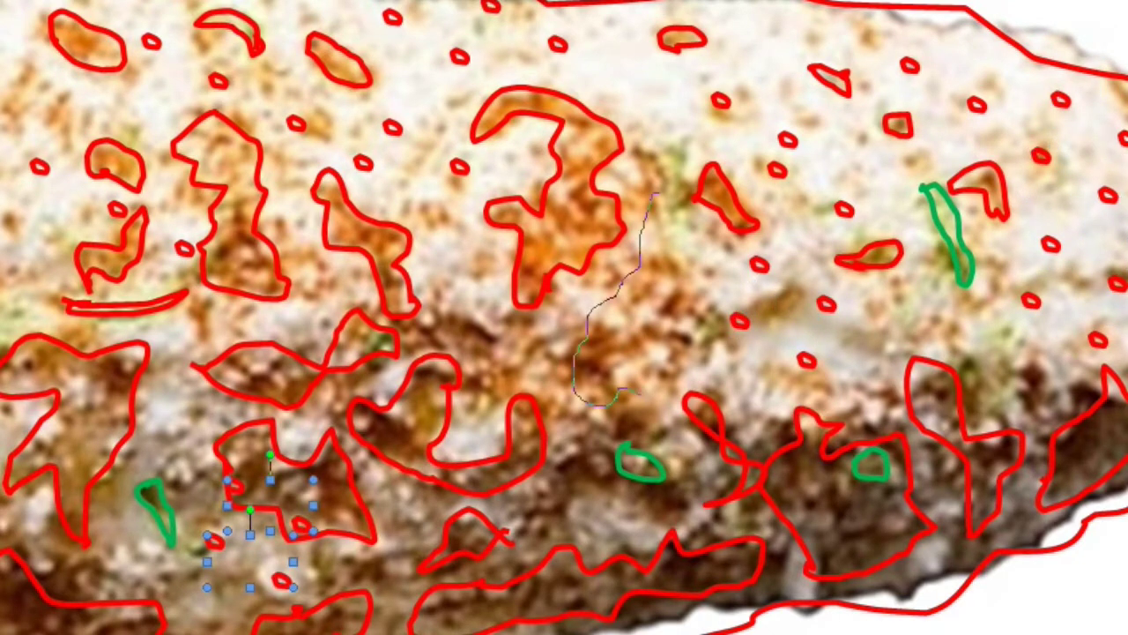
scroll(564, 318, down, 3)
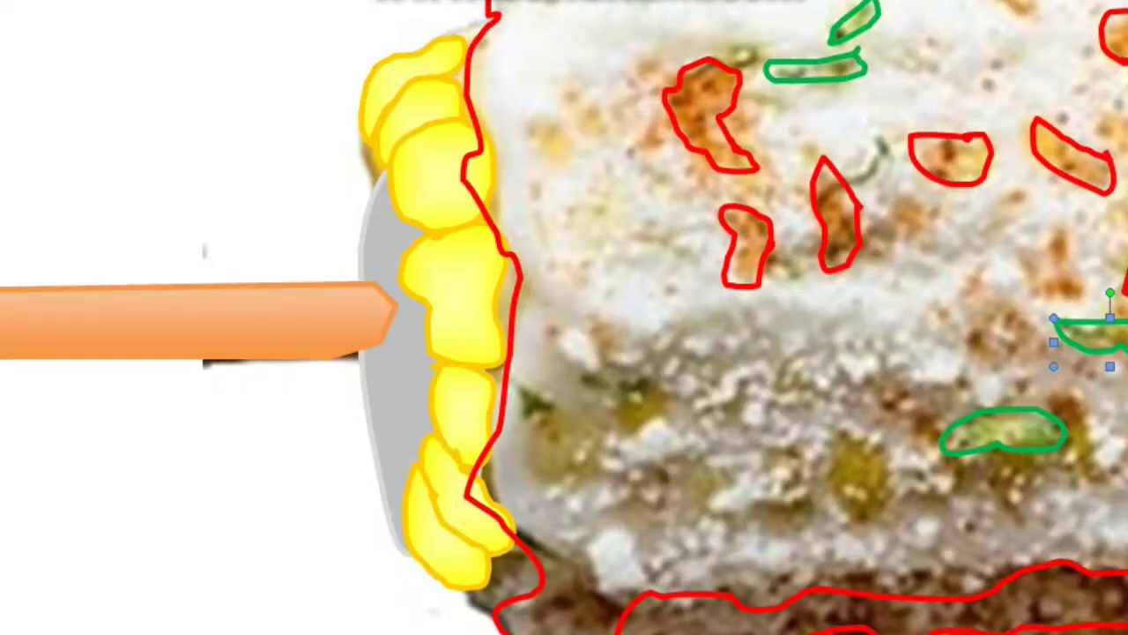
Fill the herb outlines solid green.
right_click(838, 50)
click(937, 262)
click(894, 149)
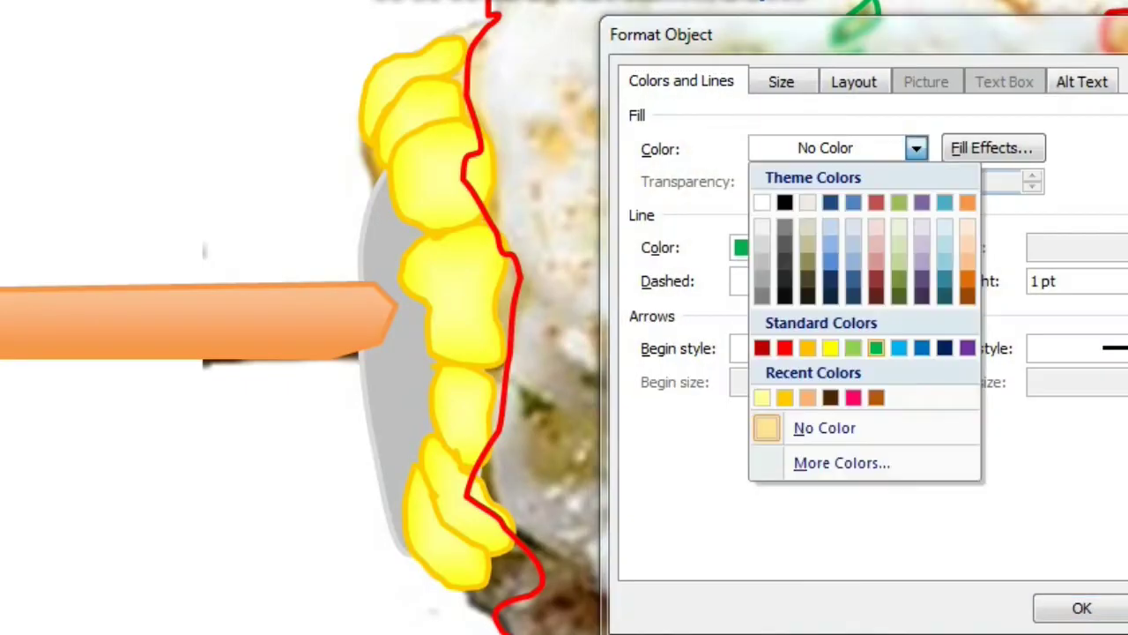
click(856, 345)
click(1075, 604)
click(745, 247)
Select two red fleck outlines and fill them orange.
shift+click(838, 214)
double_click(838, 214)
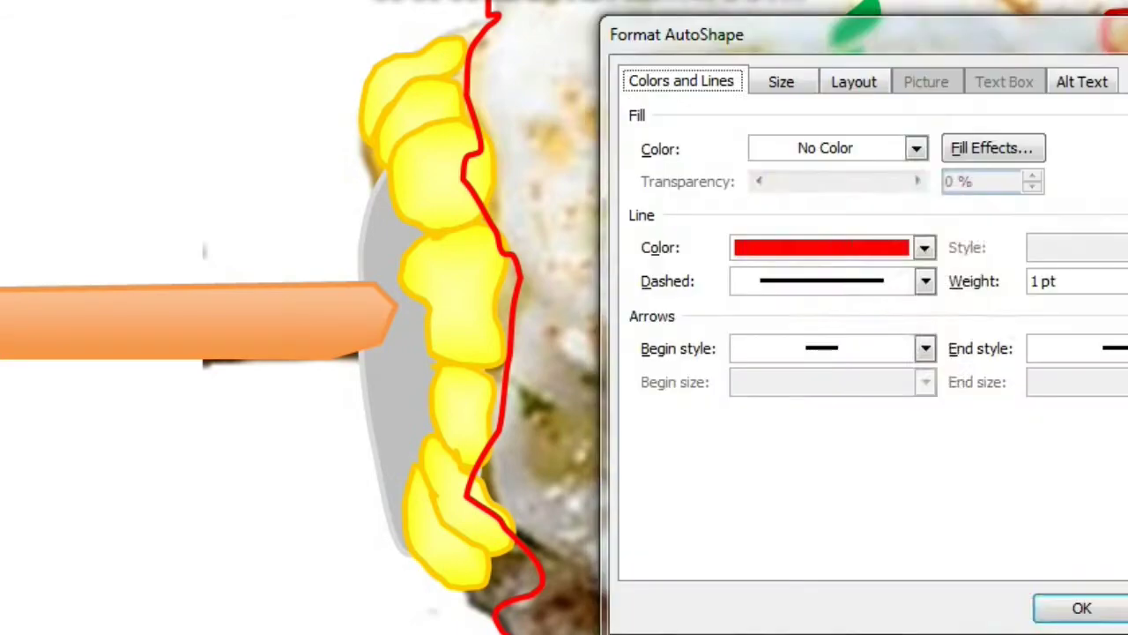
click(917, 149)
click(766, 399)
click(924, 247)
Give the selected flecks a pattern fill with a dark brown background.
click(993, 148)
click(614, 210)
click(915, 266)
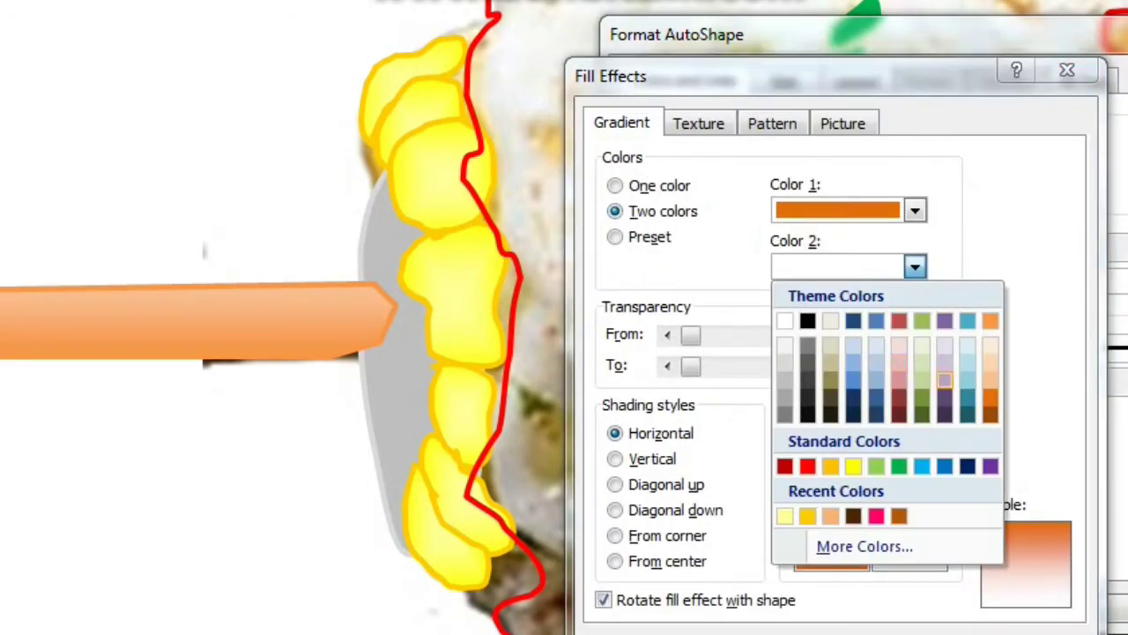
click(985, 319)
click(772, 124)
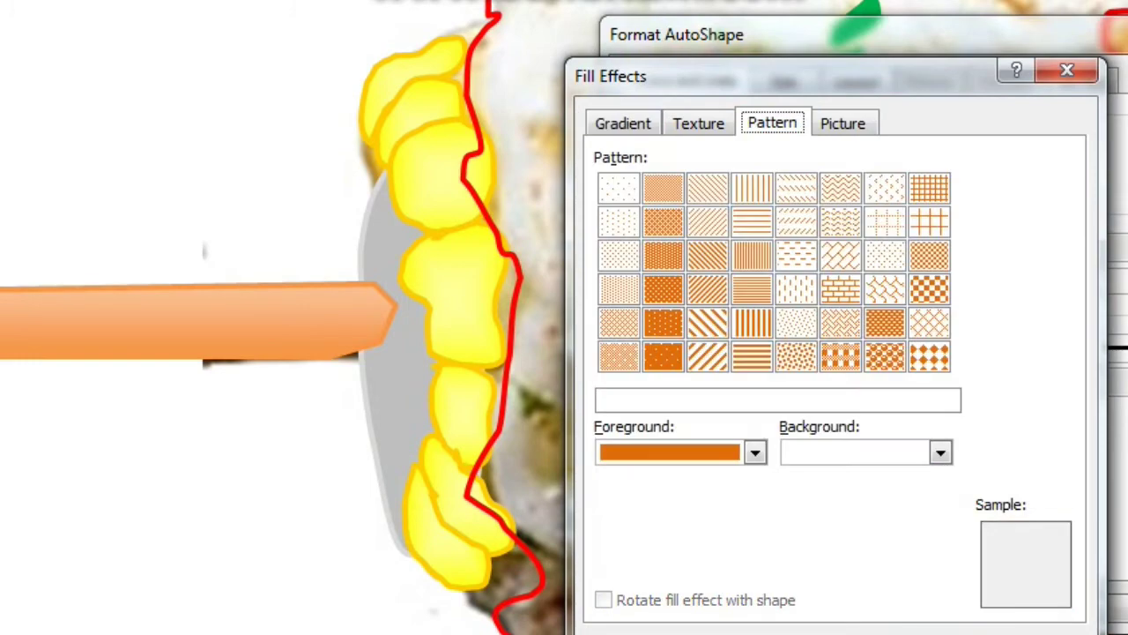
click(937, 450)
click(909, 390)
key(Return)
click(1082, 608)
Remove the brown fleck's outline colour, then revisit its outline colour options.
right_click(693, 101)
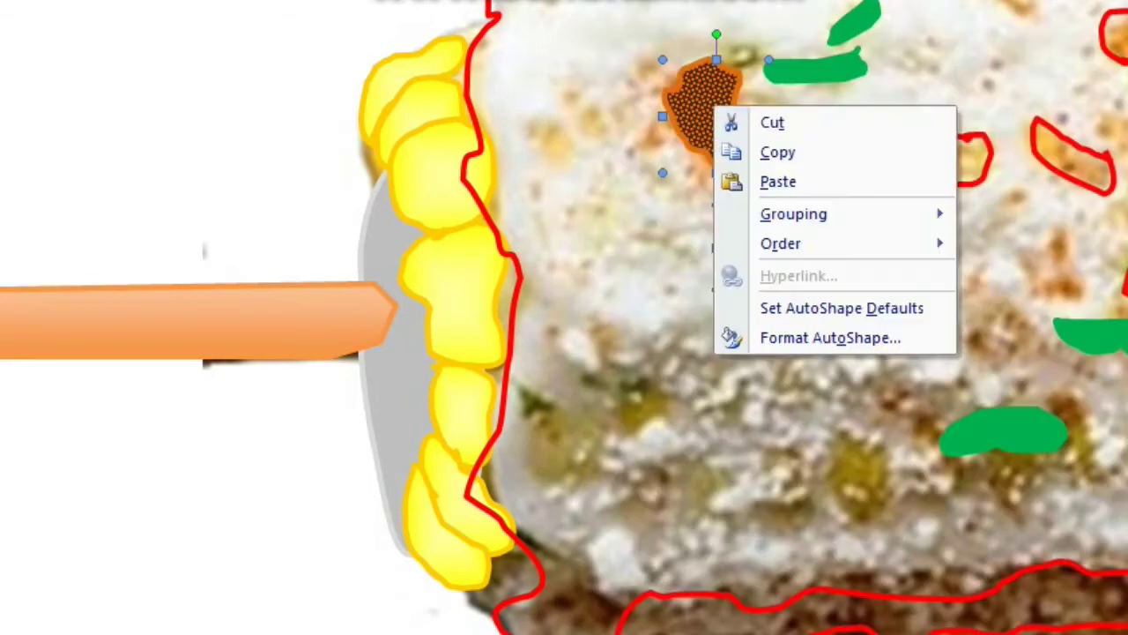
click(831, 335)
click(924, 248)
click(805, 527)
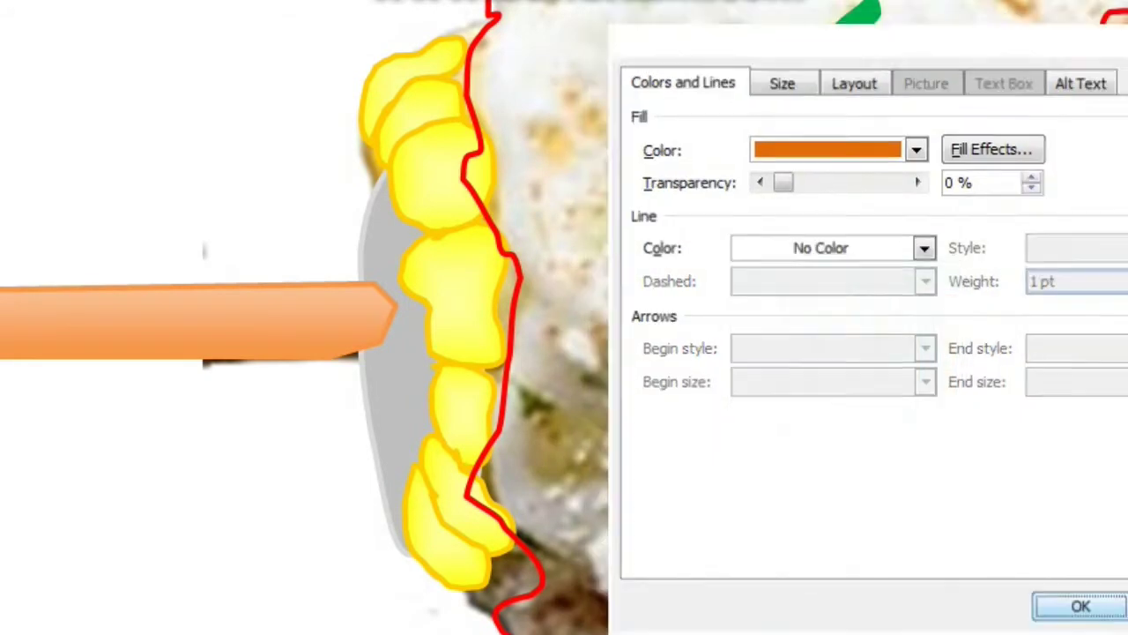
click(1082, 609)
right_click(687, 106)
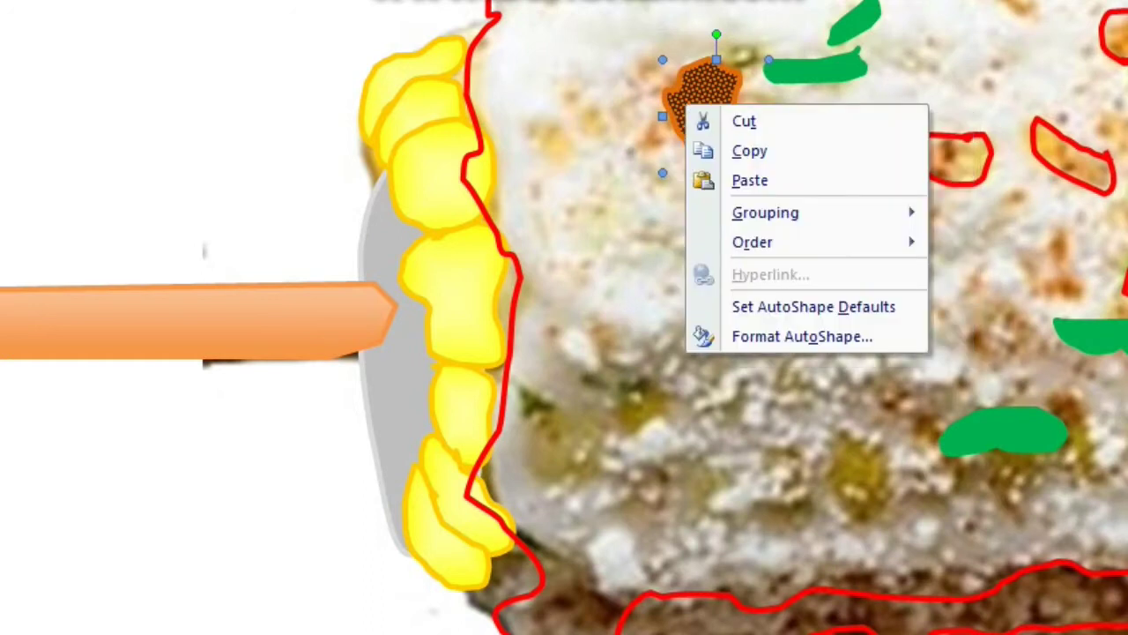
click(802, 336)
click(923, 248)
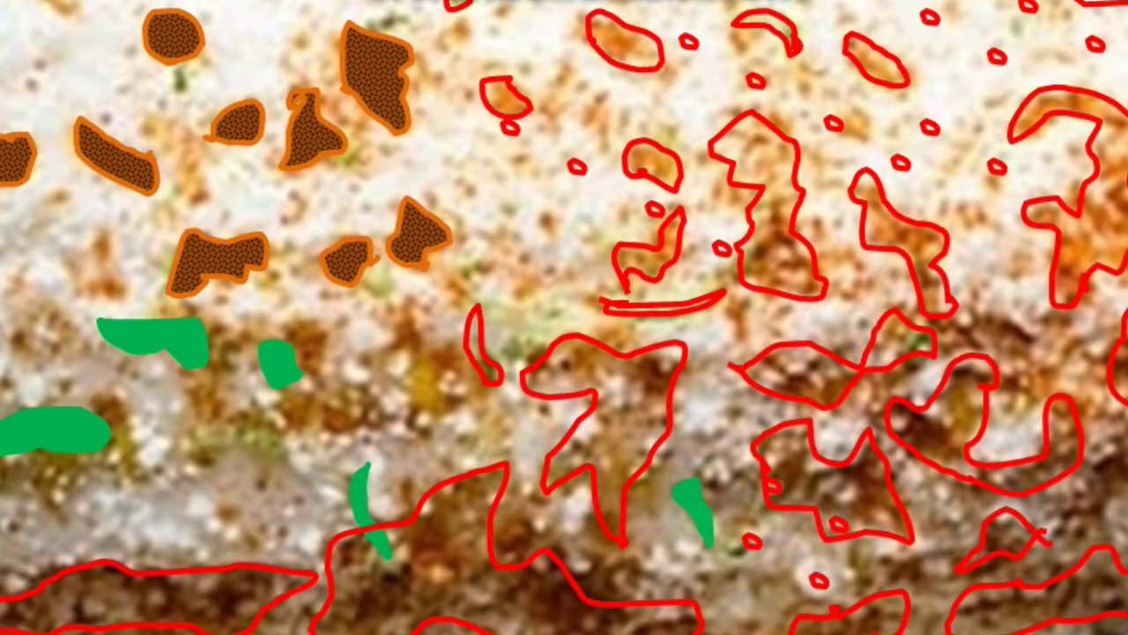
Select three more red fleck outlines and open their formatting settings.
click(624, 67)
shift+click(507, 79)
shift+click(652, 141)
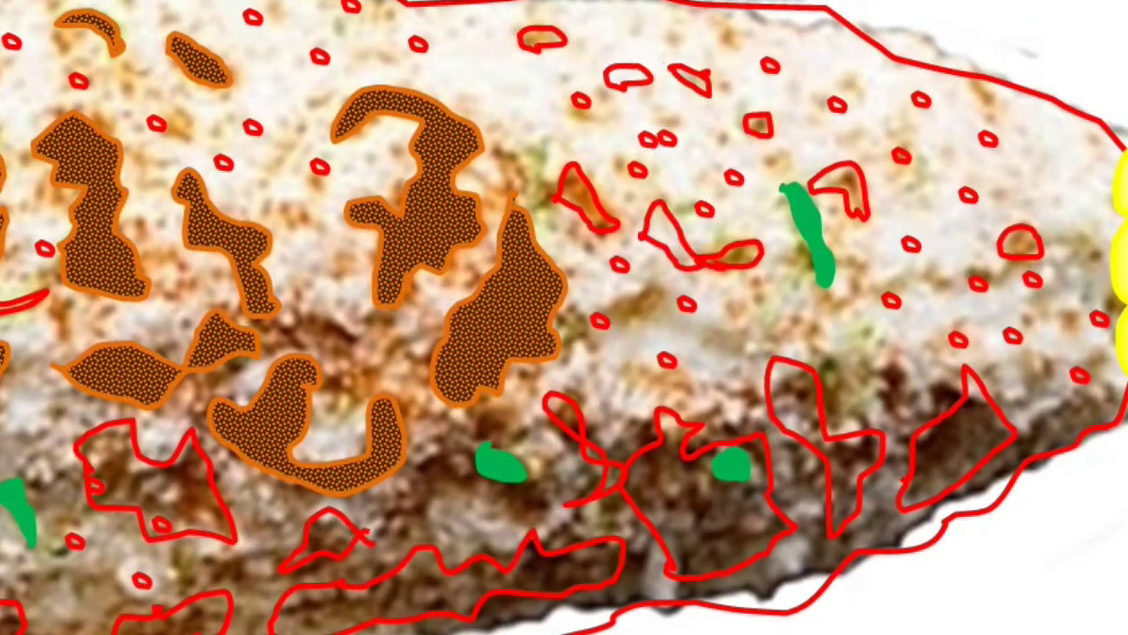
right_click(1015, 208)
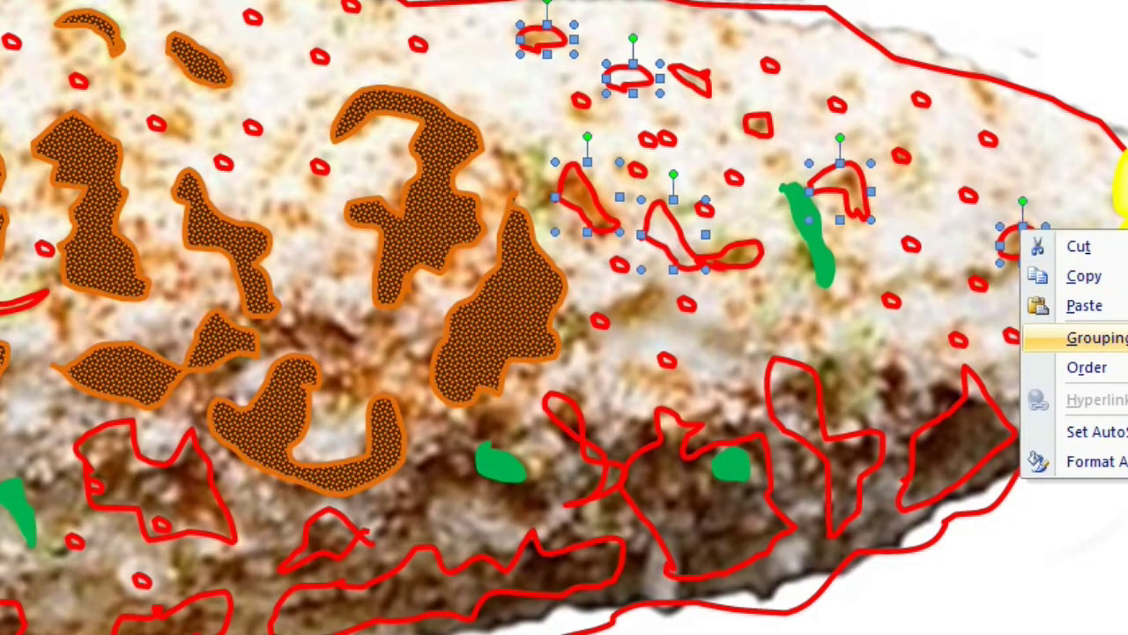
click(1092, 464)
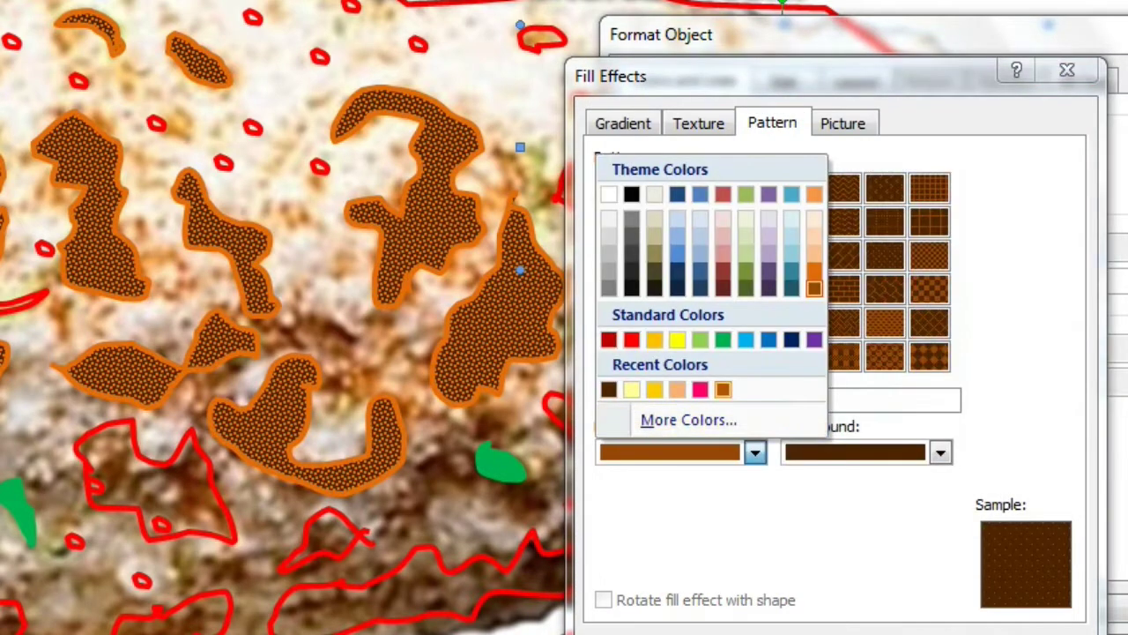
scroll(564, 317, down, 5)
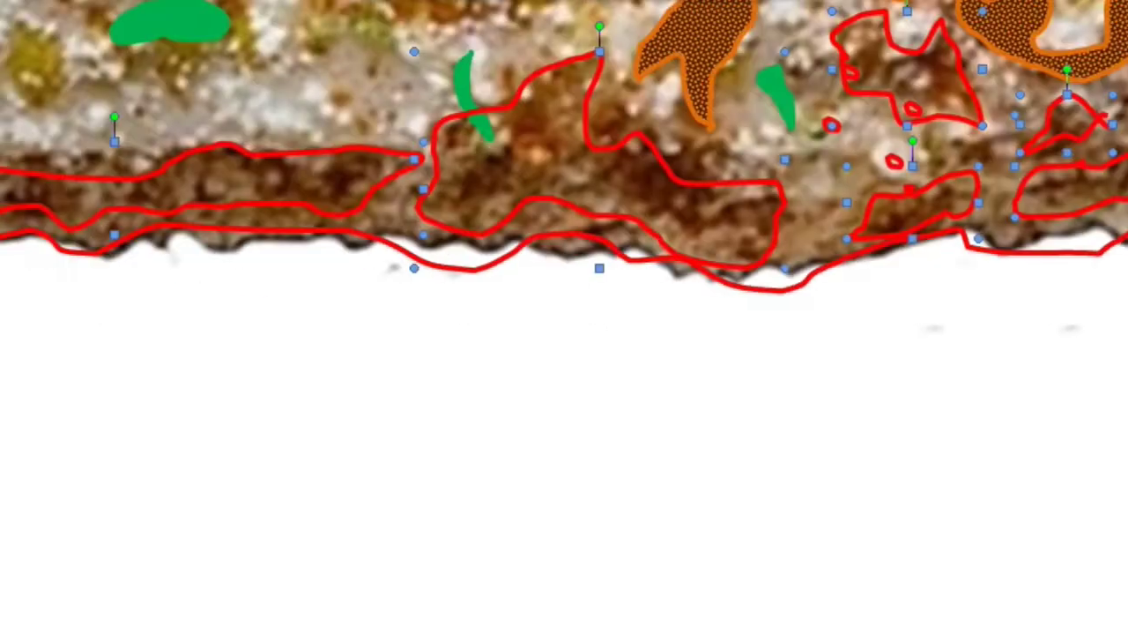
Give the selected crust outlines a brownish-orange outline and an orange-background pattern fill.
right_click(574, 379)
click(668, 612)
click(922, 247)
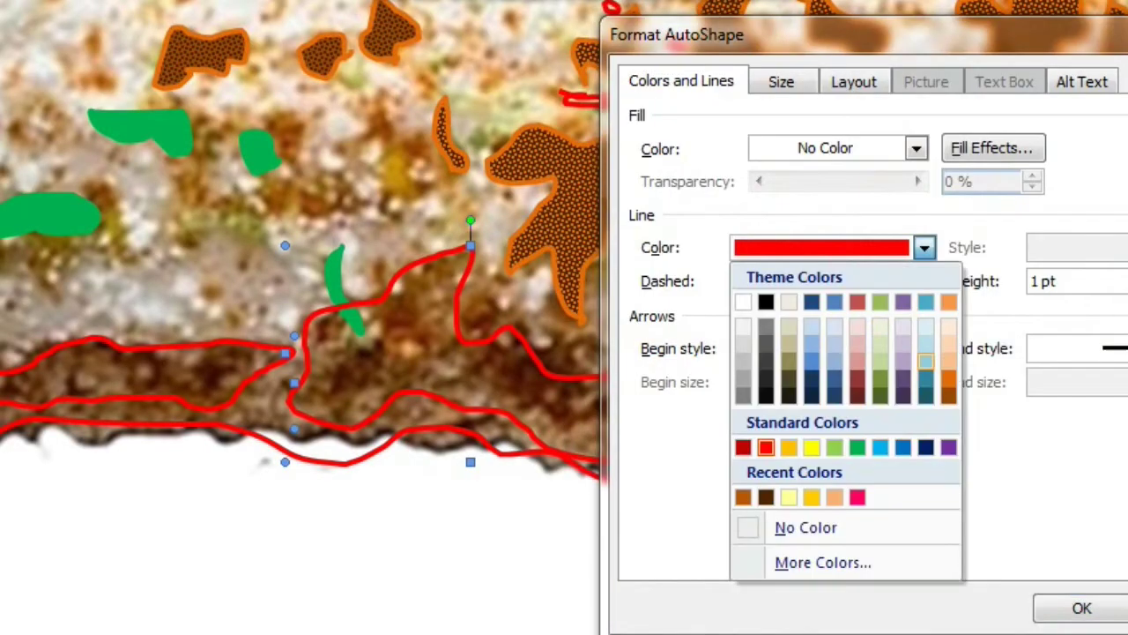
click(746, 496)
click(991, 147)
click(772, 123)
click(940, 452)
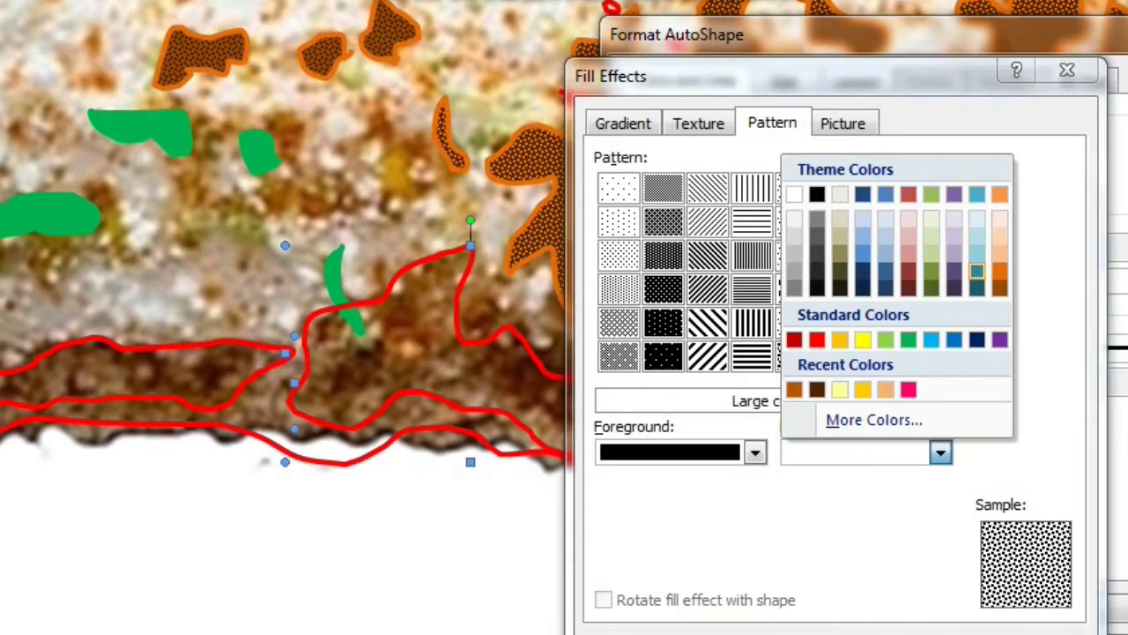
click(819, 388)
key(Return)
click(1078, 605)
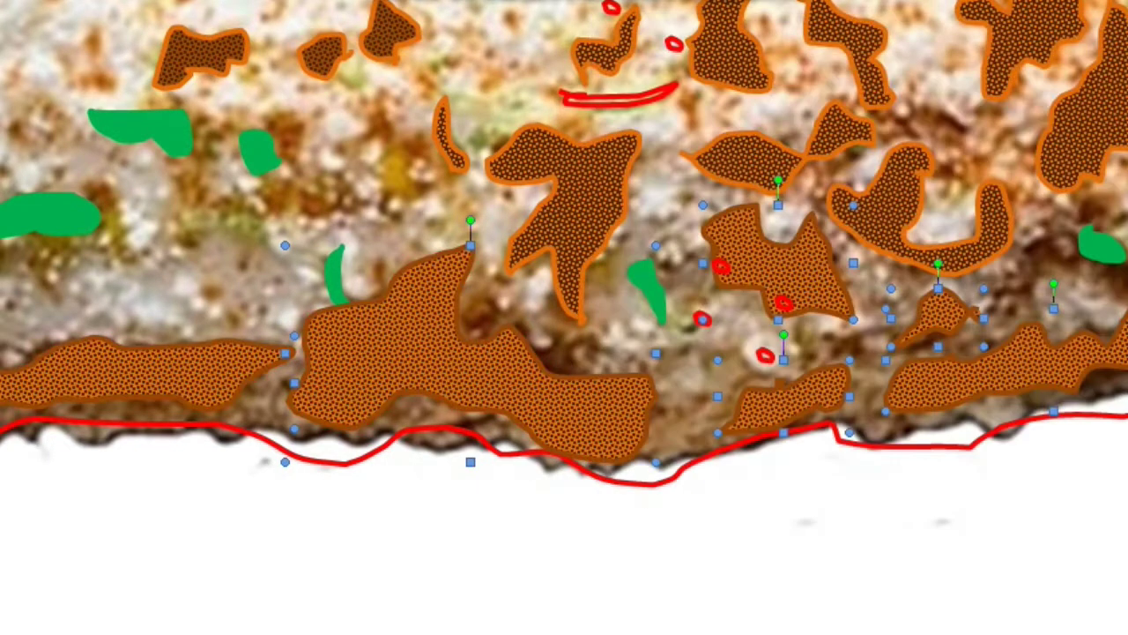
Apply an orange-on-brown pattern fill to the next spice shapes.
right_click(370, 356)
click(485, 586)
click(1045, 146)
click(937, 448)
click(796, 391)
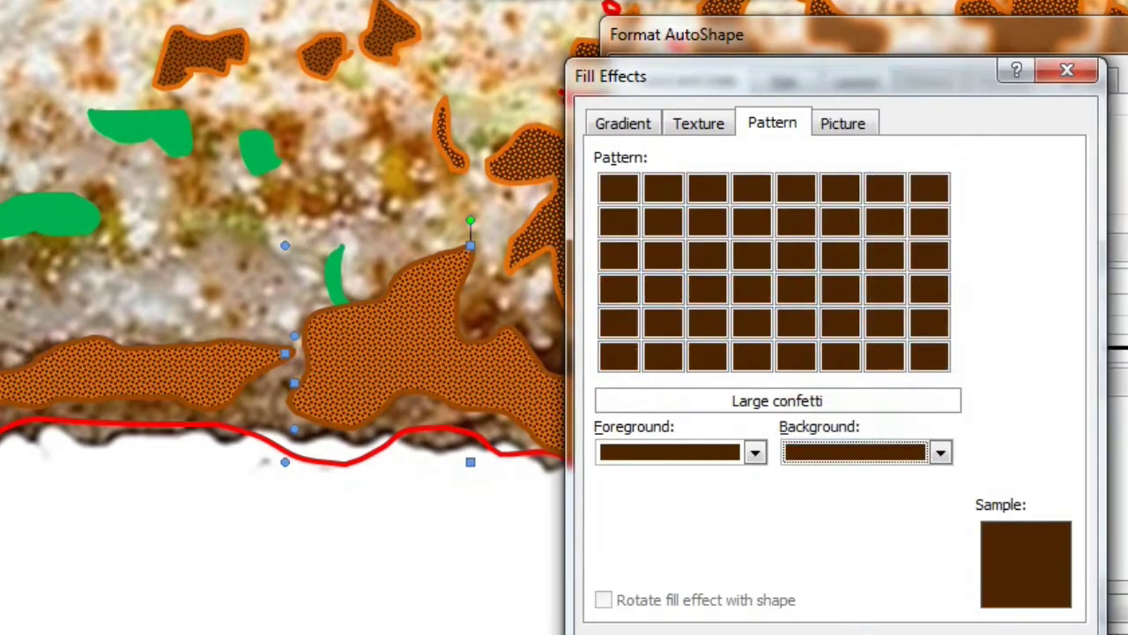
click(754, 452)
click(631, 388)
key(Return)
key(Return)
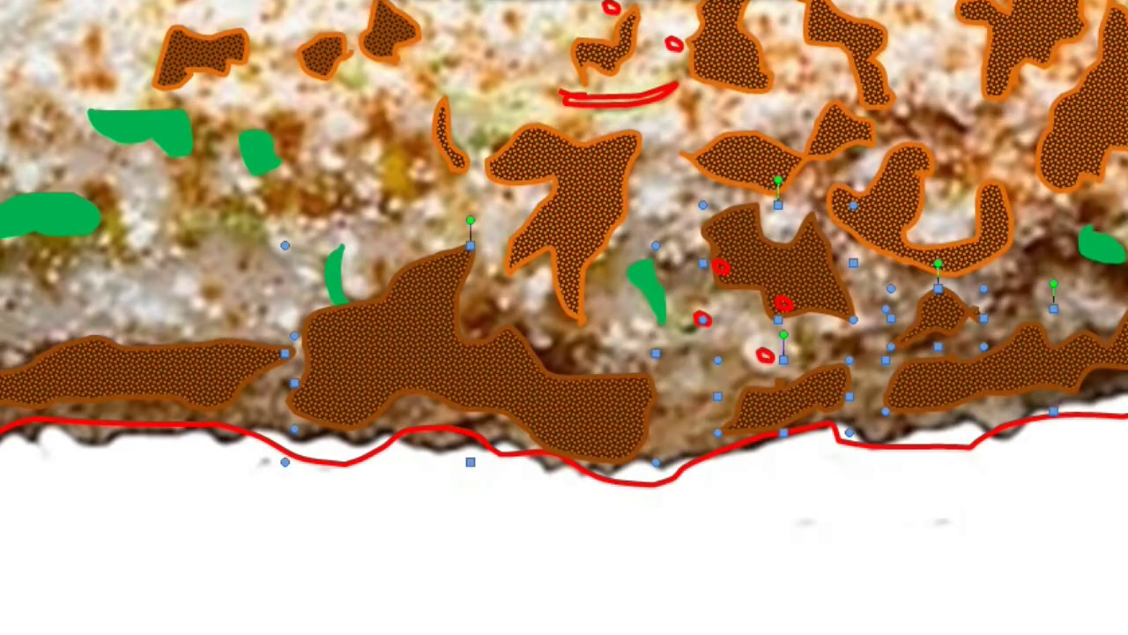
Apply the orange-on-dark-brown pattern to more spice shapes, then open another shape's outline colours.
right_click(479, 383)
click(596, 614)
click(993, 146)
click(939, 453)
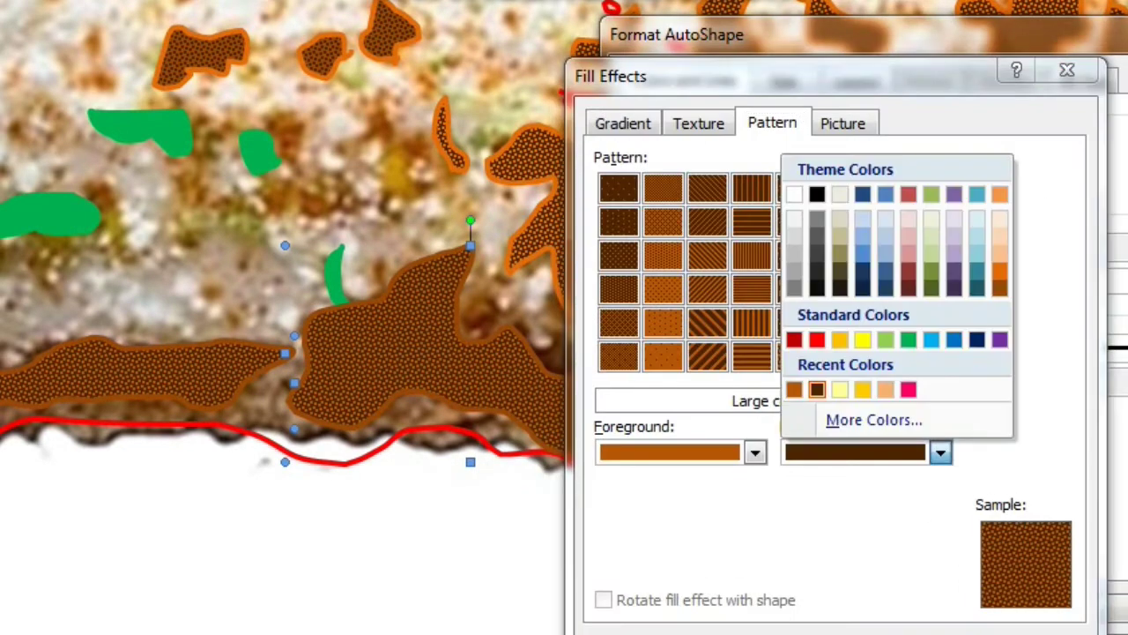
click(817, 389)
click(754, 452)
click(607, 388)
key(Return)
key(Return)
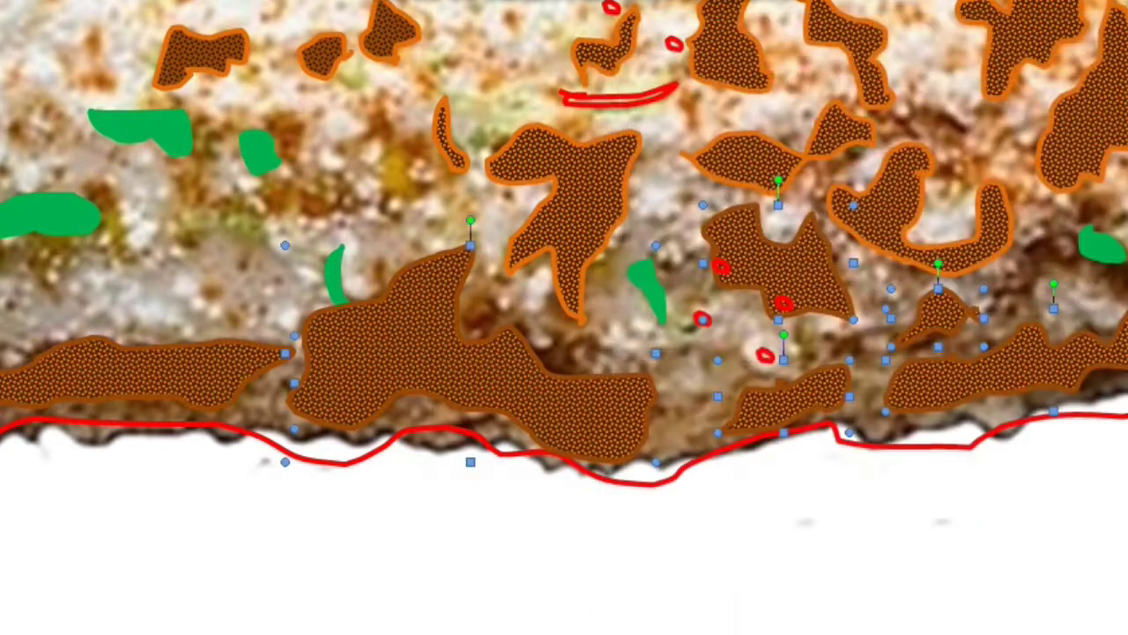
right_click(388, 314)
click(503, 551)
click(923, 445)
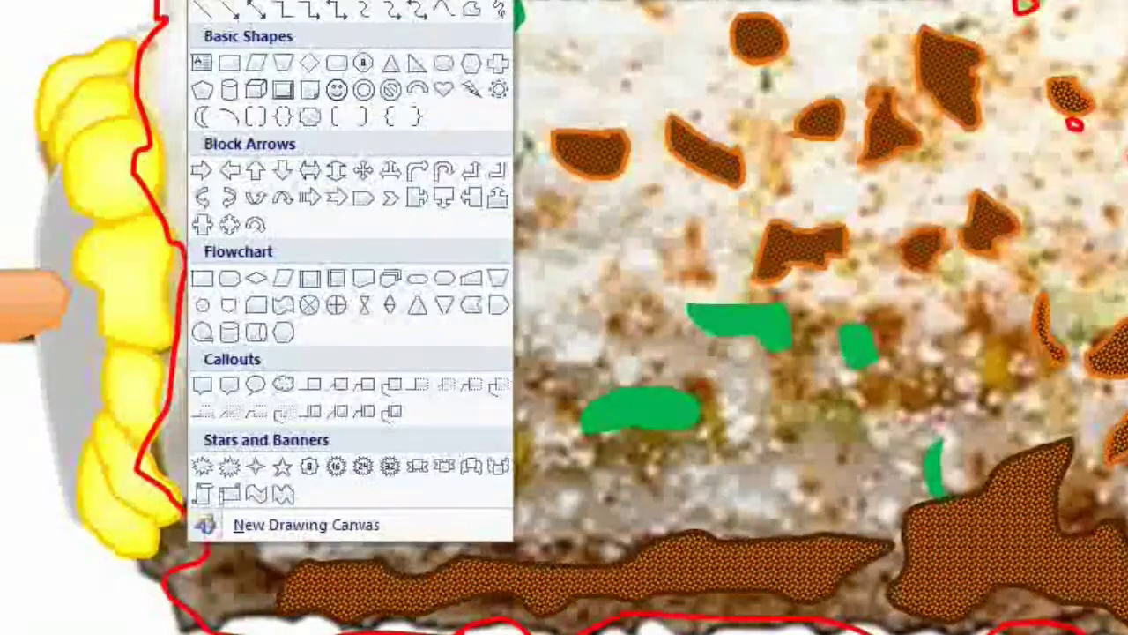
Finish tracing several herb patch outlines, including a small one at the left.
key(Return)
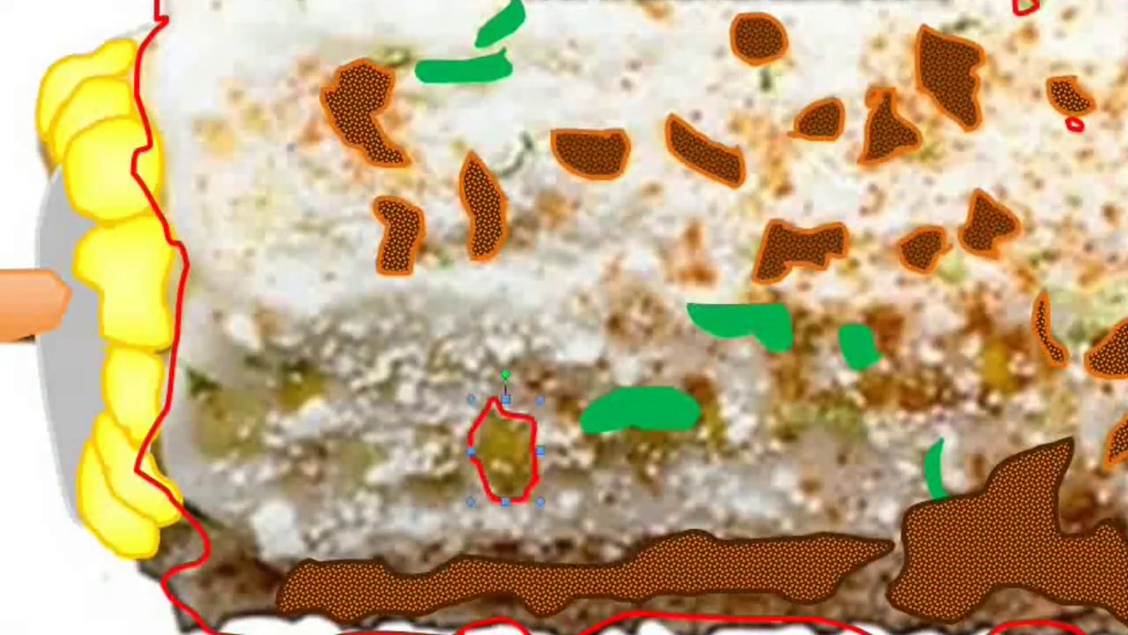
key(Return)
drag(211, 398, 209, 401)
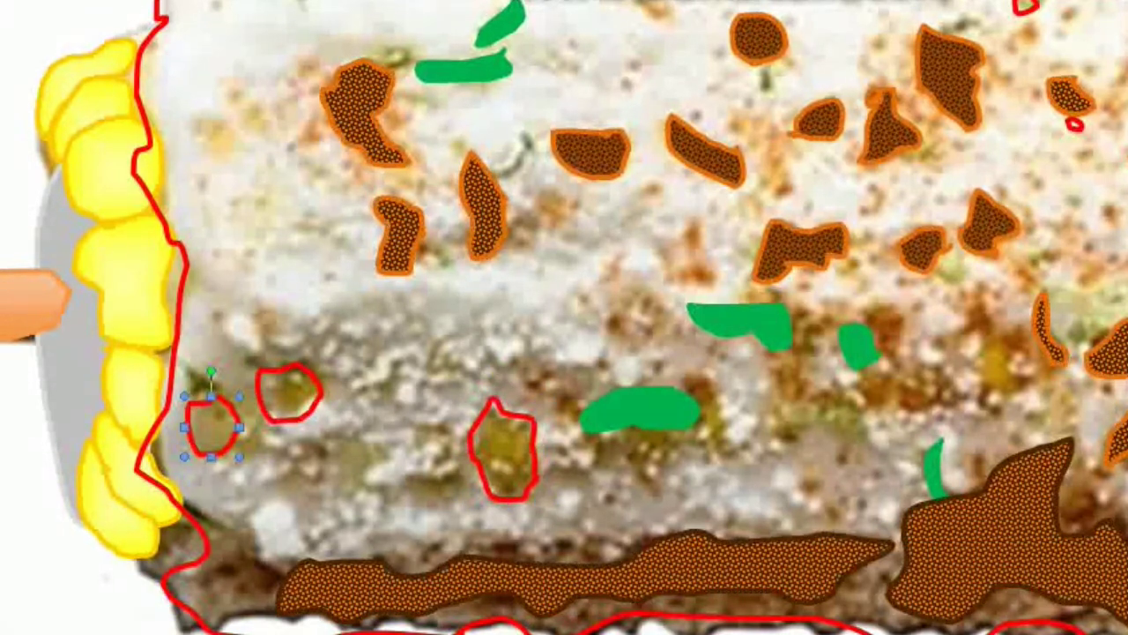
drag(212, 456, 211, 469)
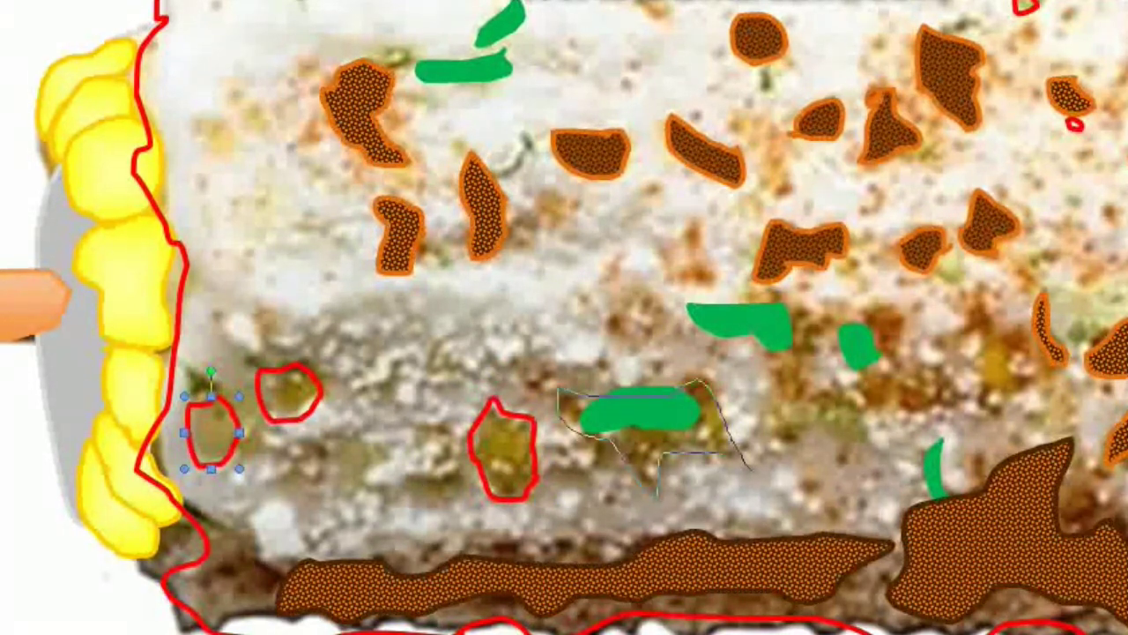
key(Return)
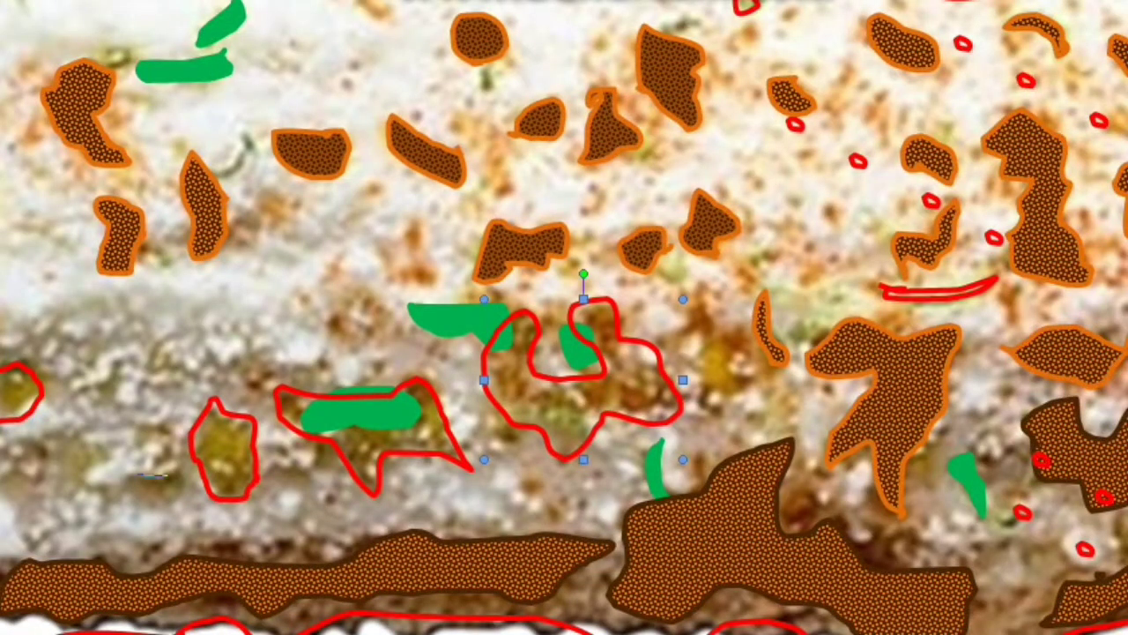
key(Return)
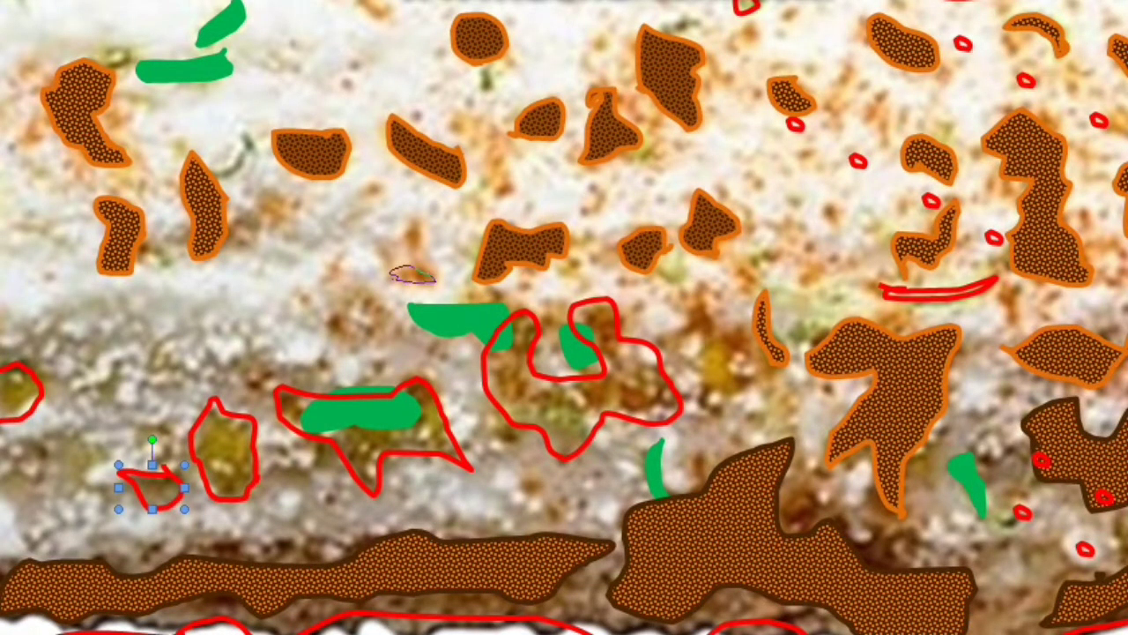
key(Return)
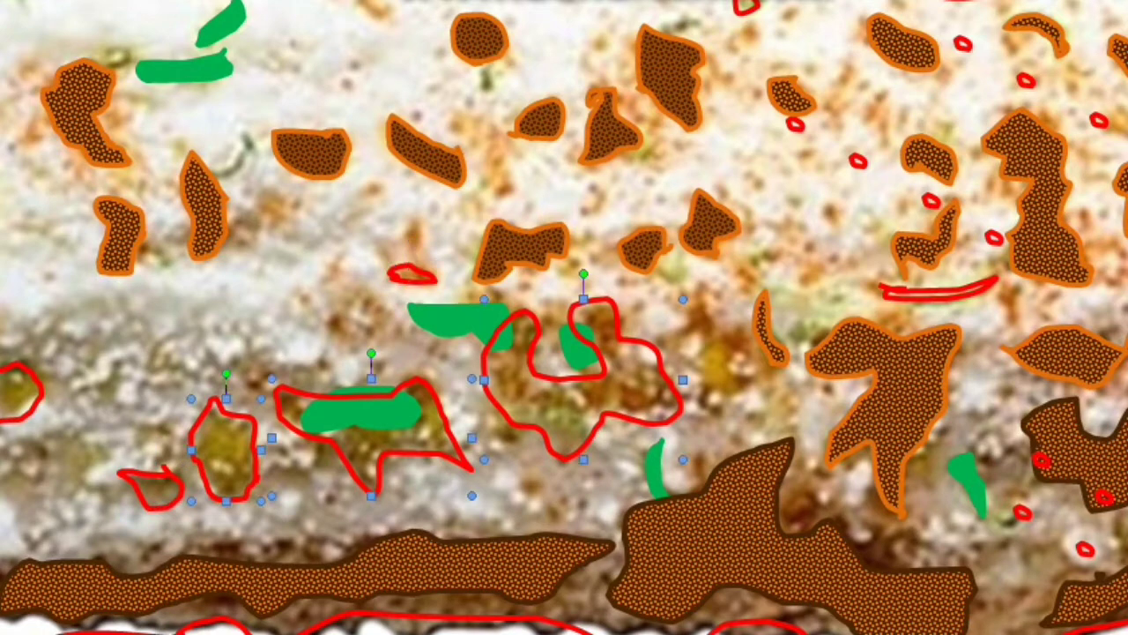
Group the traced herb outlines and open their fill colour settings.
right_click(7, 432)
click(238, 546)
right_click(379, 198)
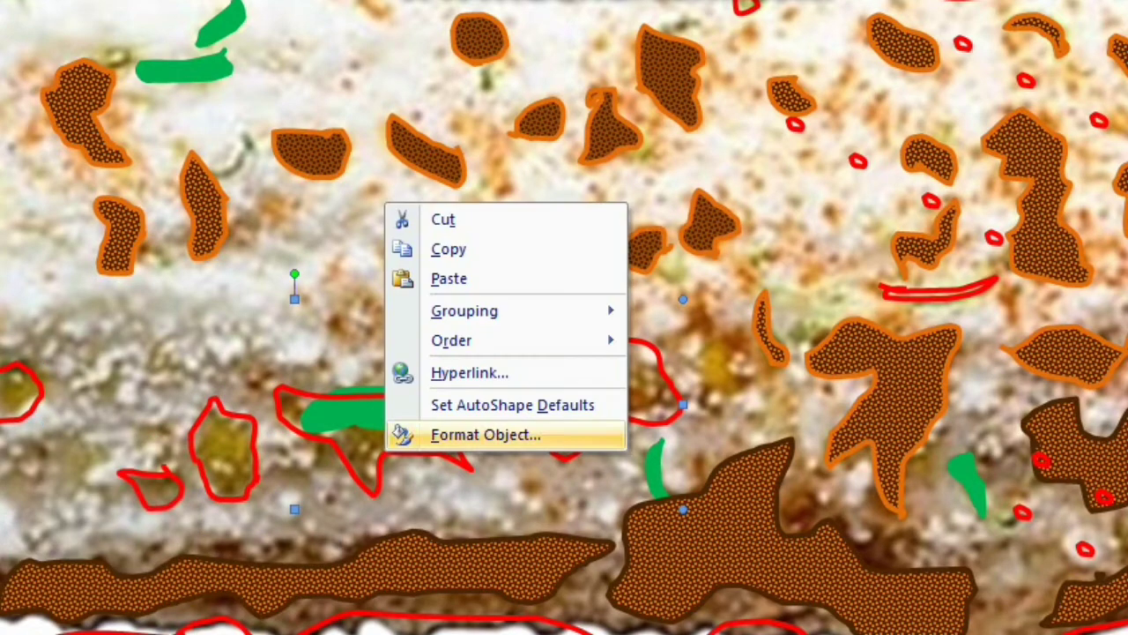
click(453, 433)
click(934, 148)
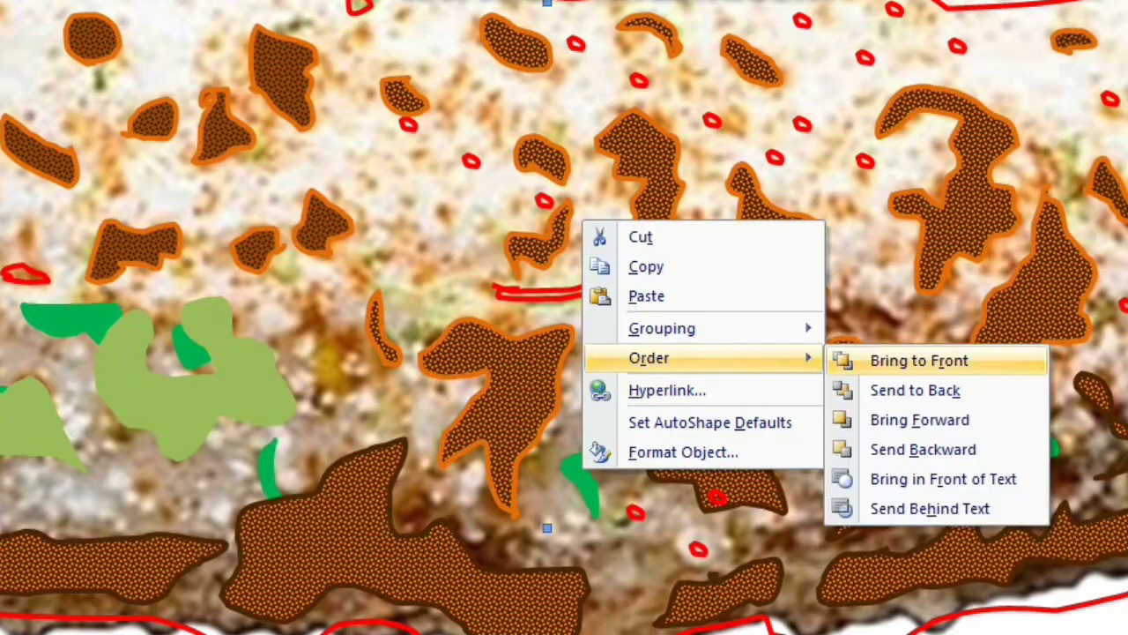
Change the herb group's stacking order and set an orange outline colour.
click(920, 361)
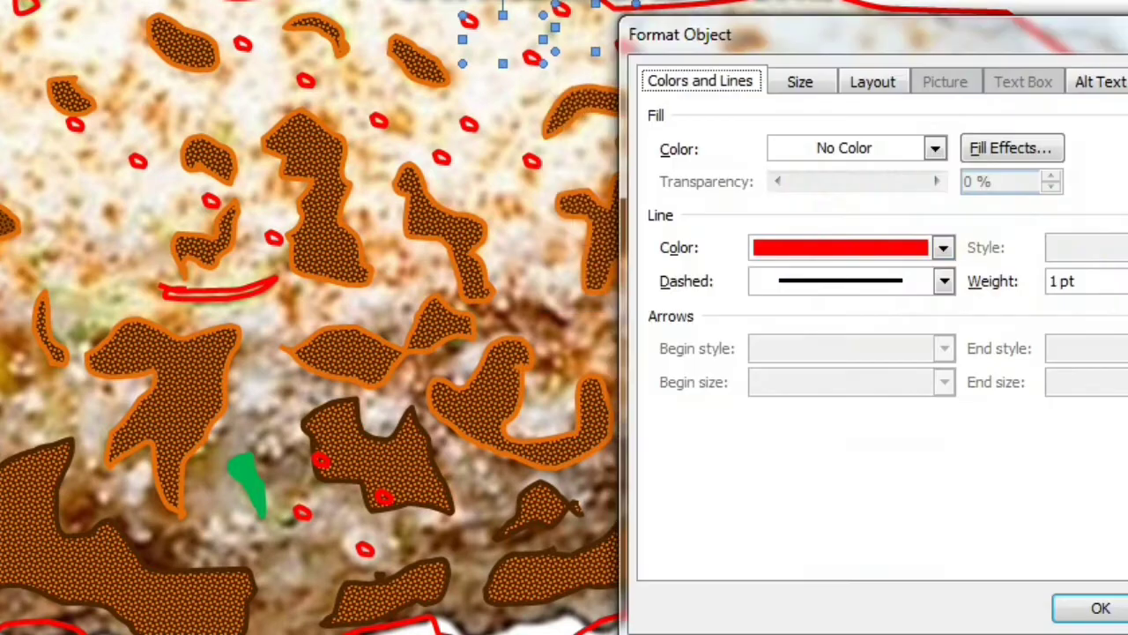
click(943, 247)
click(788, 493)
click(934, 148)
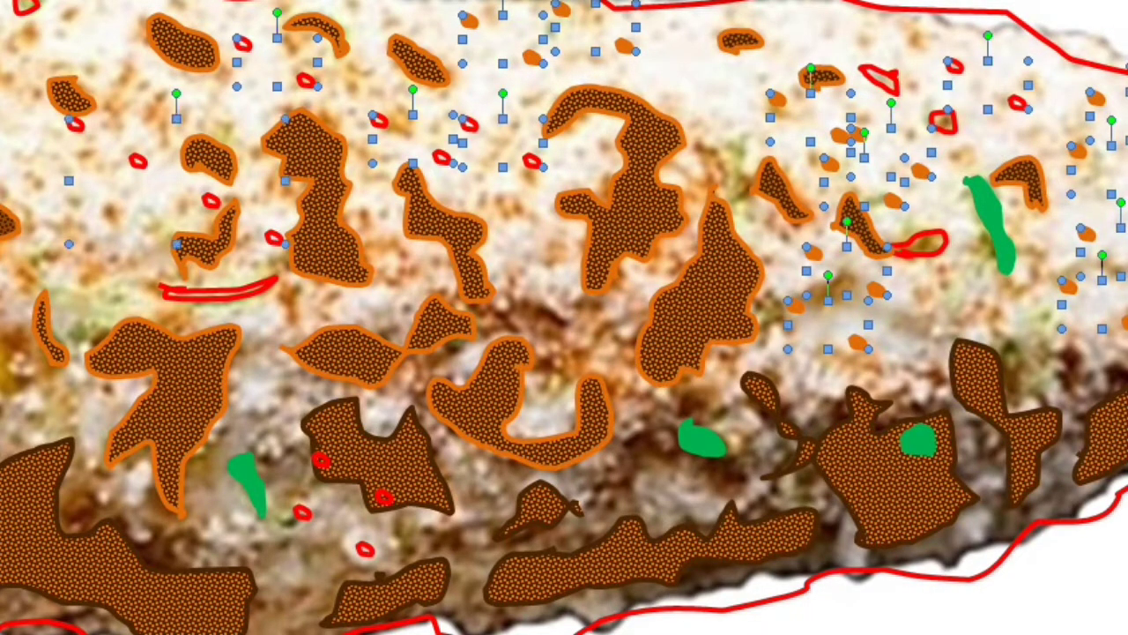
Fill the selected small ovals with solid orange.
right_click(381, 244)
right_click(383, 121)
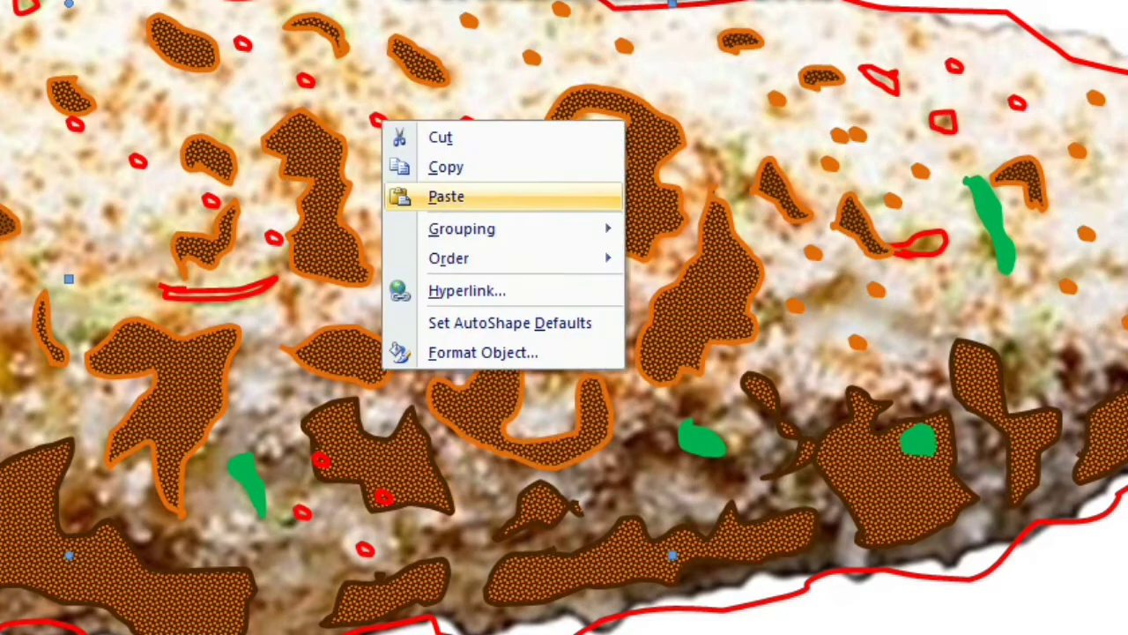
click(429, 353)
click(934, 148)
click(987, 279)
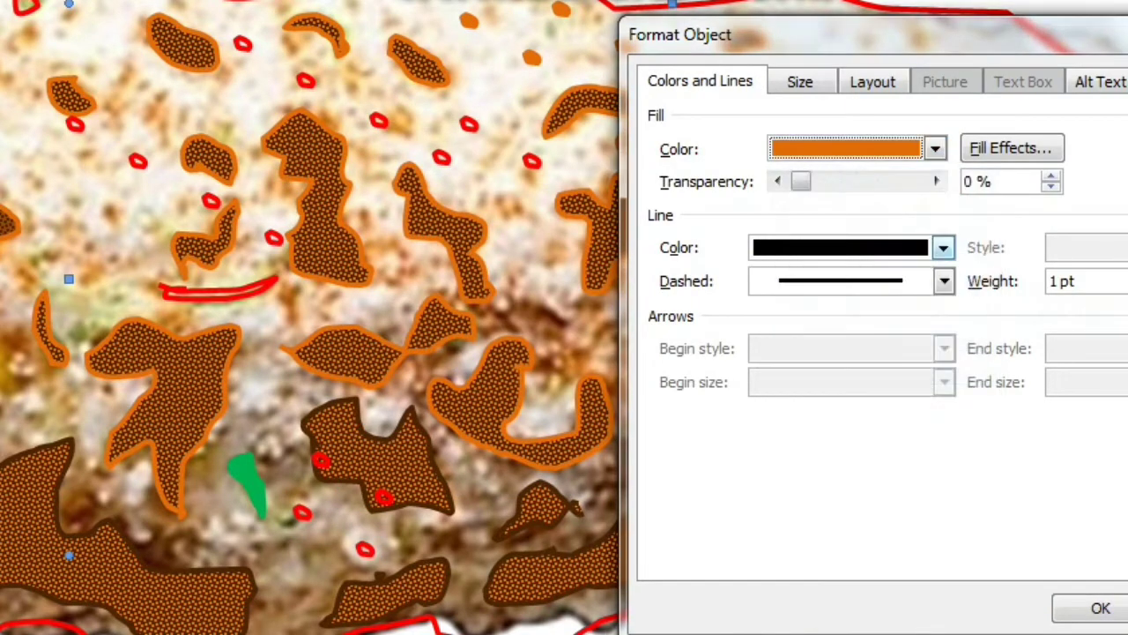
click(1101, 608)
Open the outline colour settings for the remaining red shapes.
right_click(915, 236)
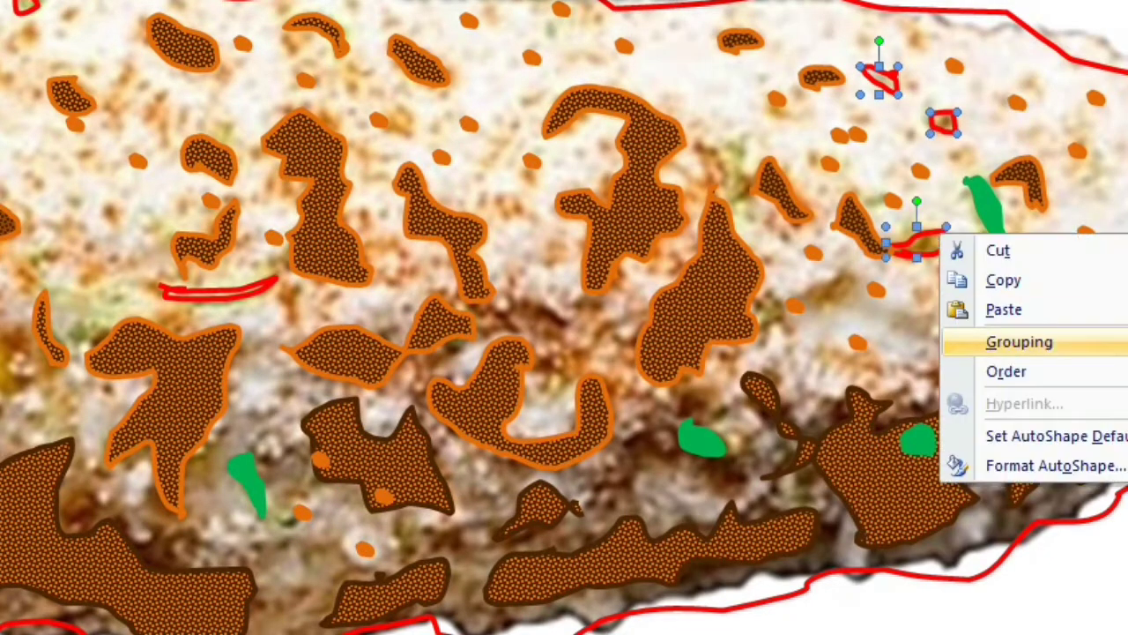
click(988, 466)
click(943, 248)
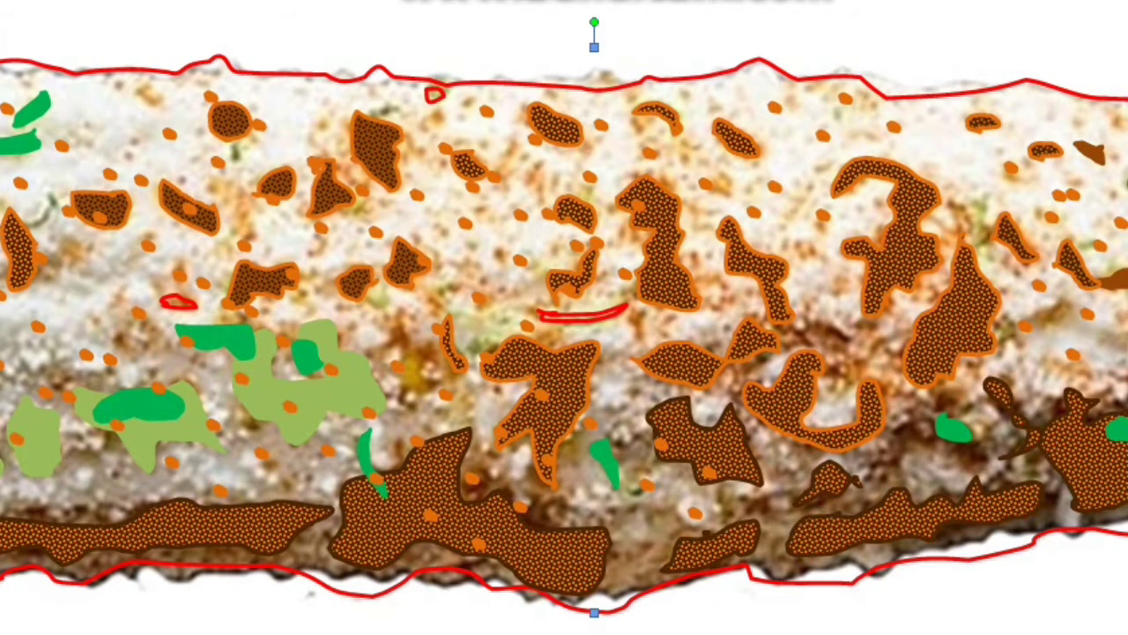
Group the remaining red strokes and set their fill to green.
right_click(585, 314)
mouse_move(668, 423)
click(911, 426)
right_click(583, 320)
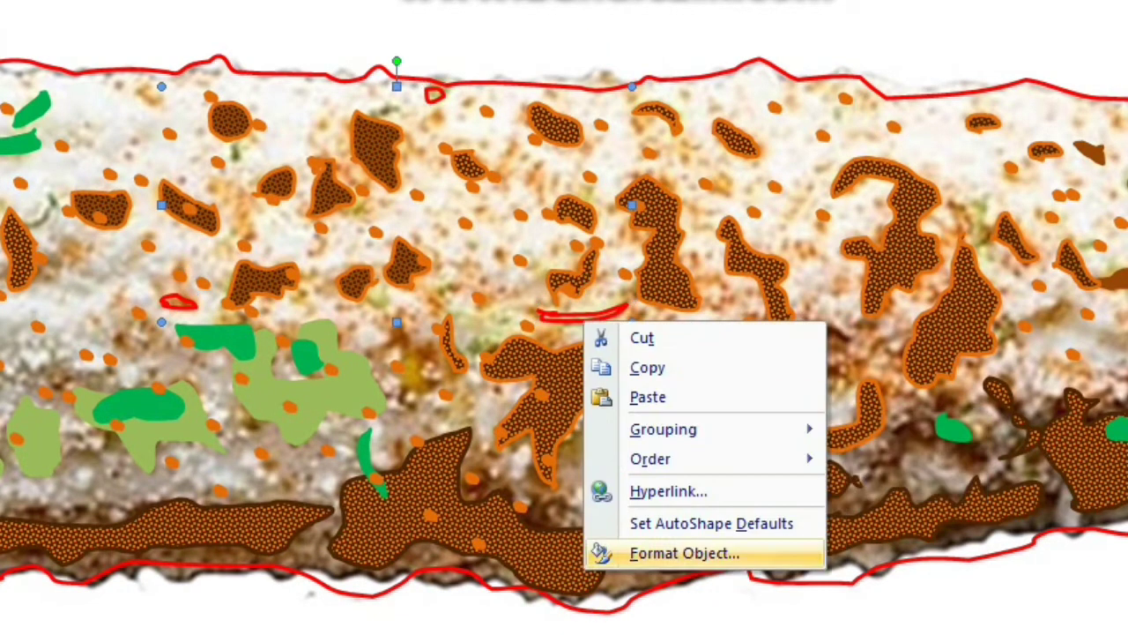
click(685, 552)
click(934, 148)
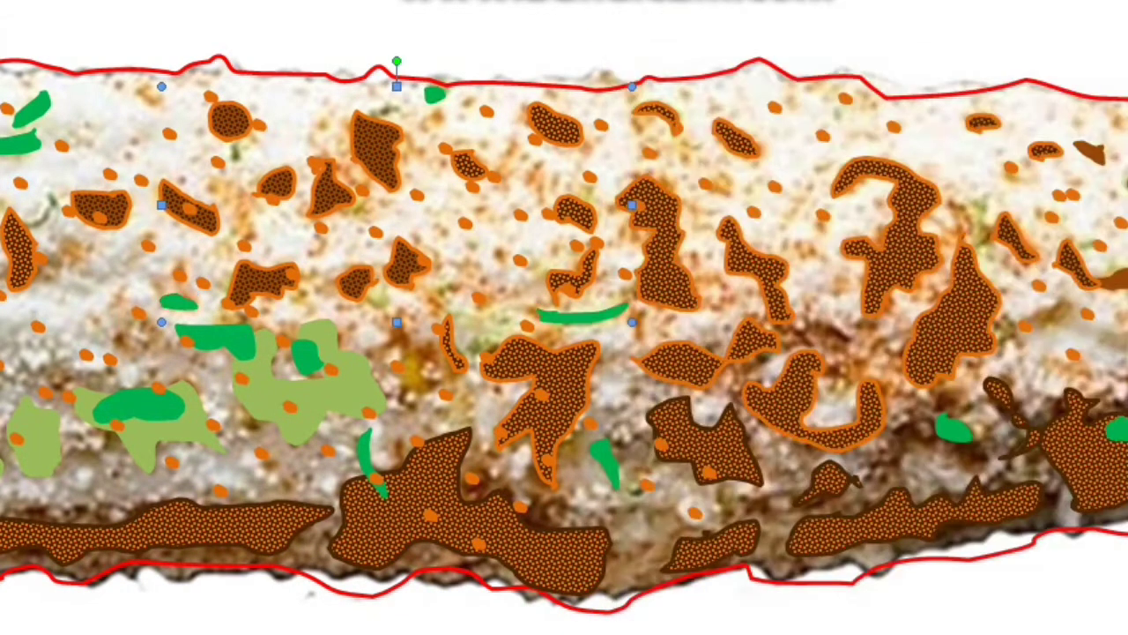
Open Fill Effects for the cheese outline and choose a two-colour pattern fill.
right_click(742, 68)
click(831, 360)
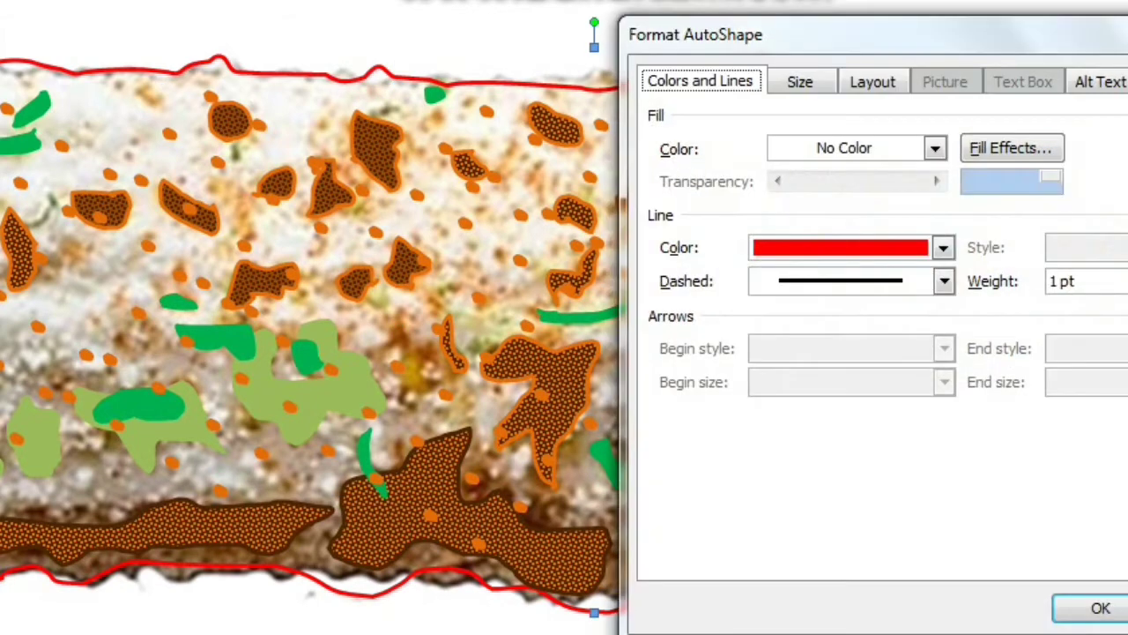
click(935, 148)
click(943, 248)
click(1011, 148)
click(629, 213)
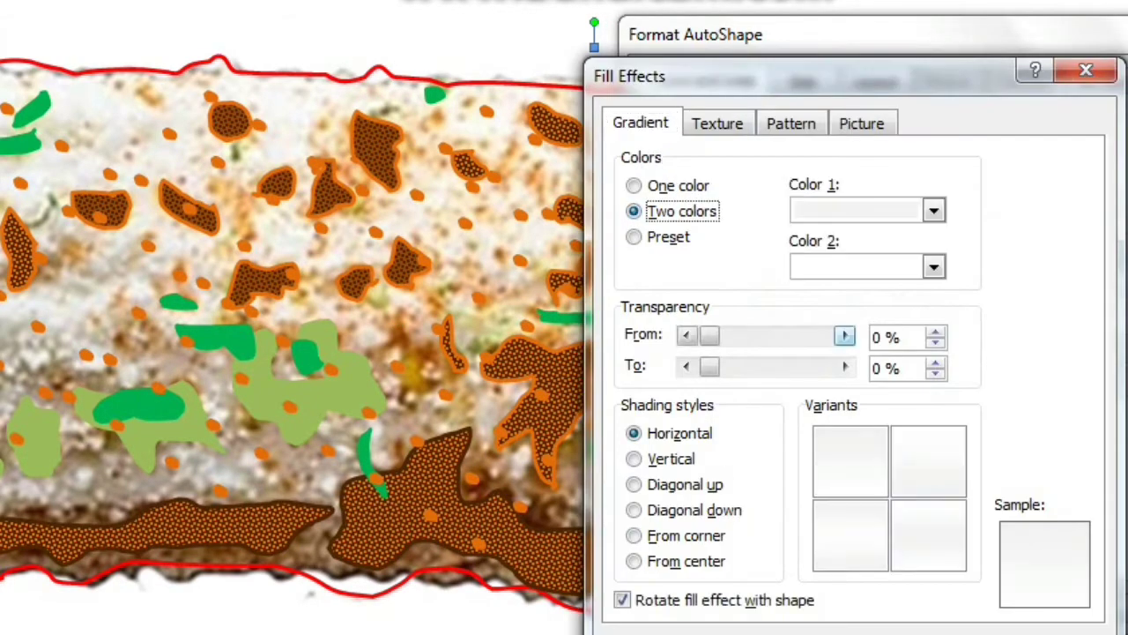
click(790, 123)
Set the cheese pattern to Large confetti with white foreground and grey background.
click(773, 452)
click(765, 288)
click(773, 452)
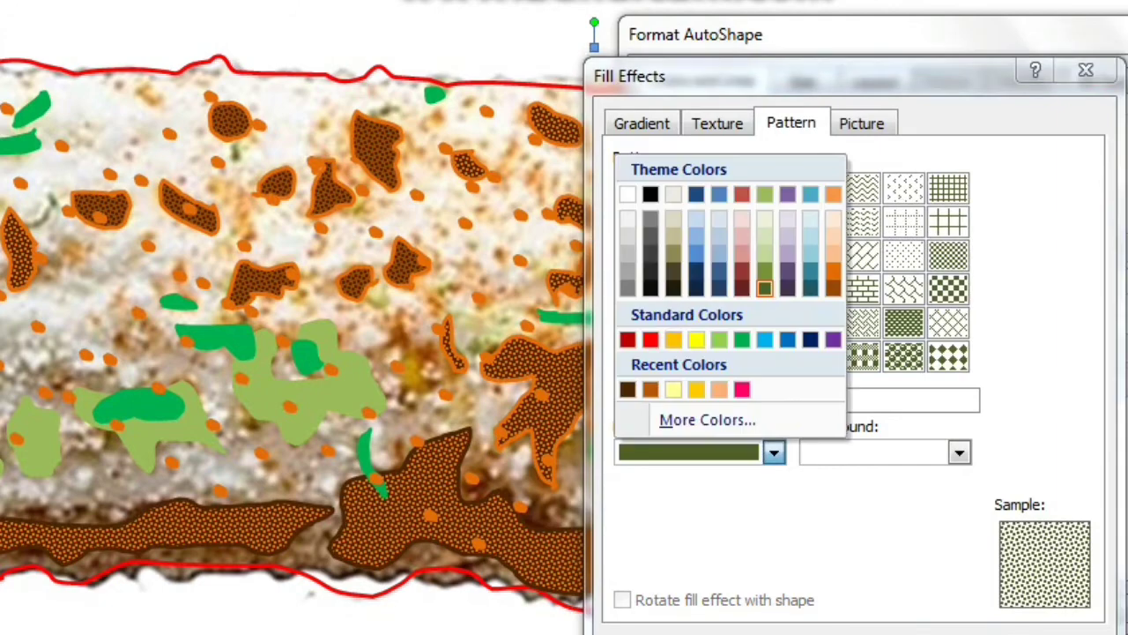
click(673, 389)
click(959, 452)
click(836, 264)
click(773, 452)
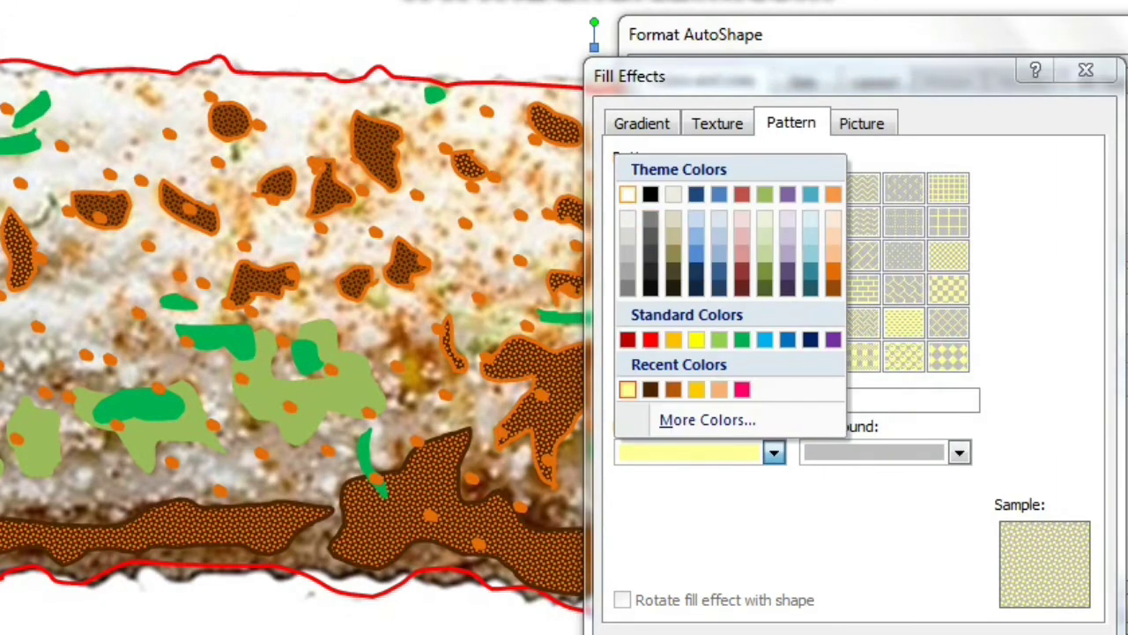
click(626, 216)
click(773, 453)
click(626, 189)
click(815, 356)
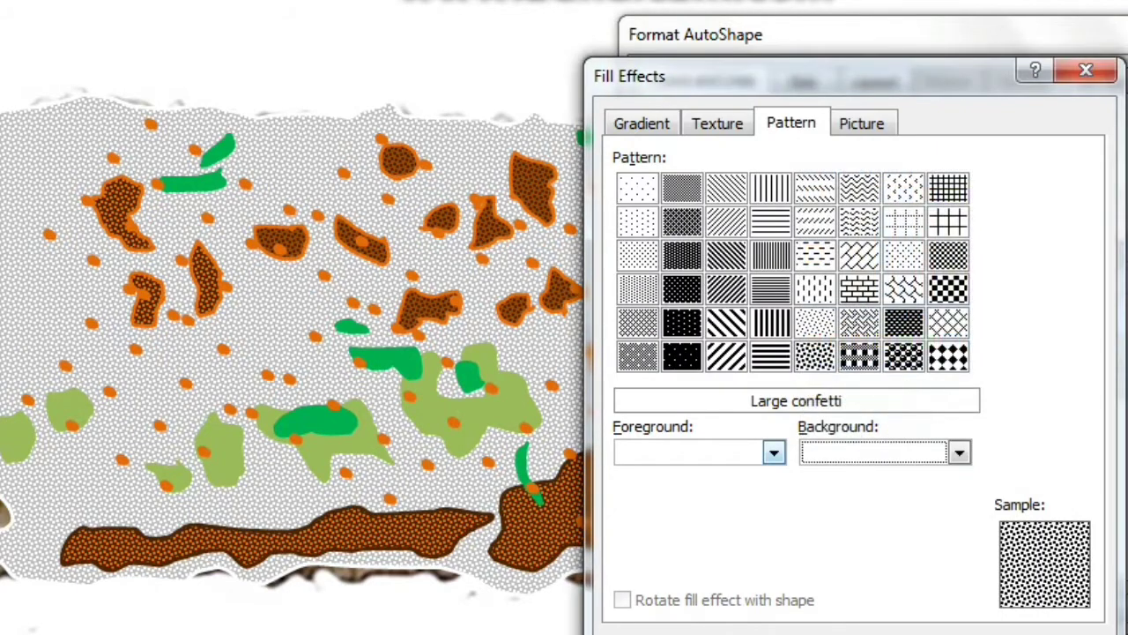
key(Return)
key(Return)
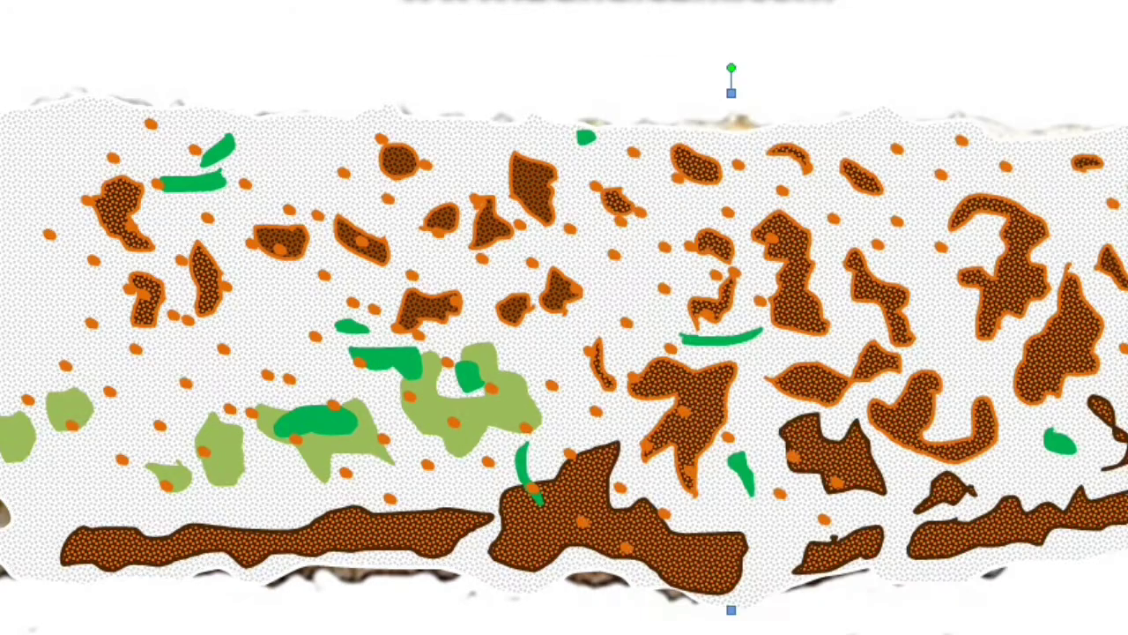